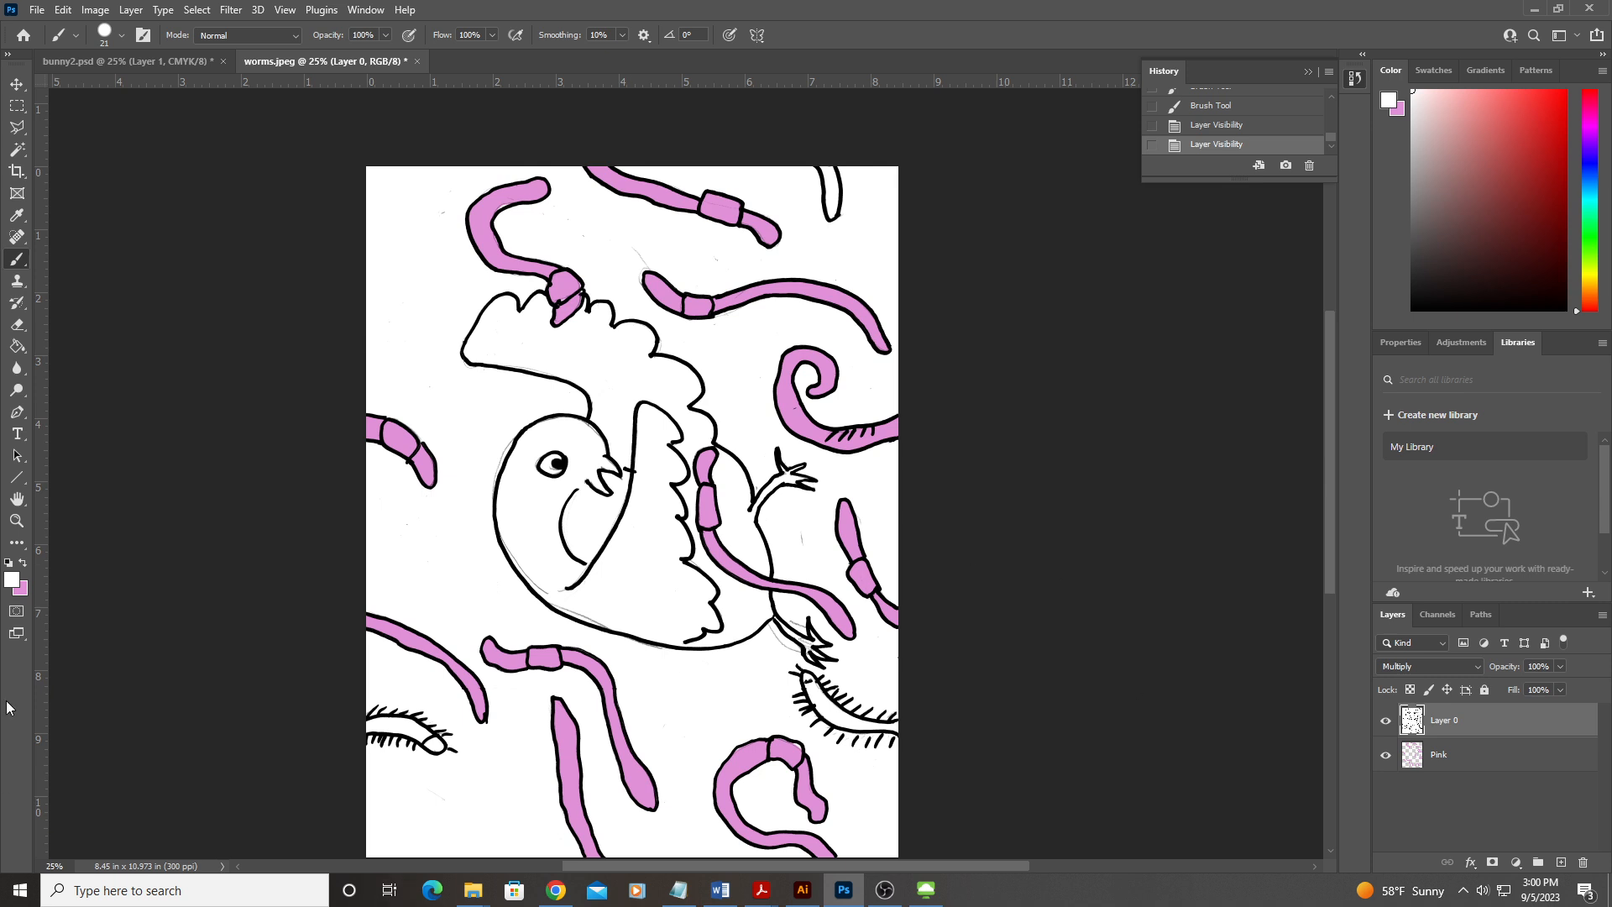
Step: Try to fill the white area around the bird and worms with the pink background colour using a Magic Wand selection
left_click(17, 149)
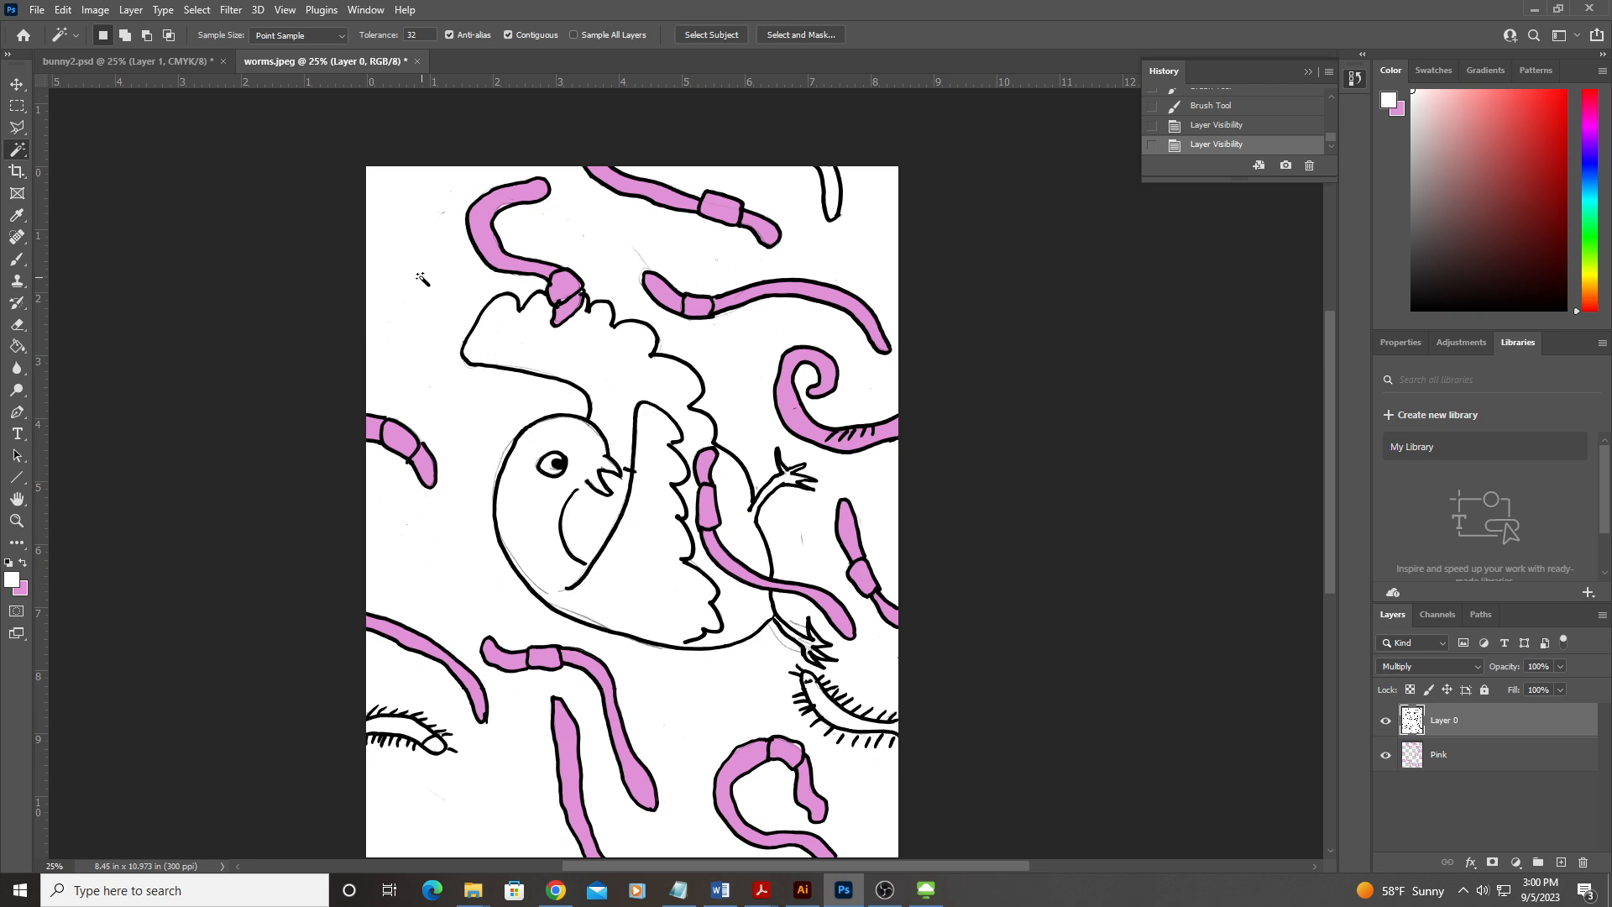
left_click(437, 316)
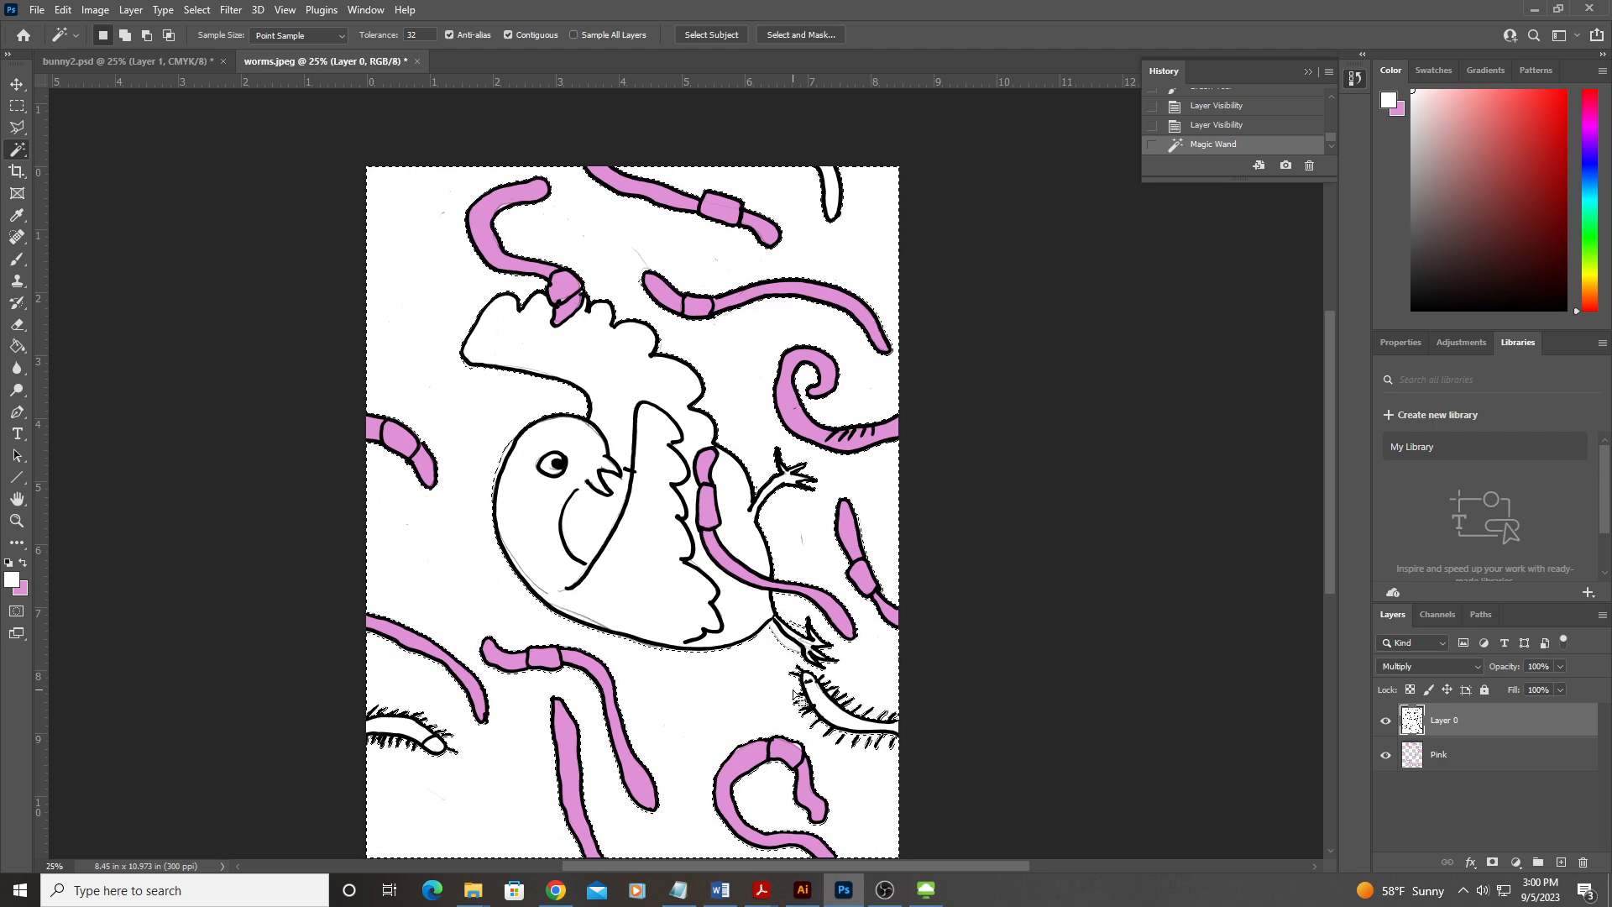
key("ctrl+BackSpace")
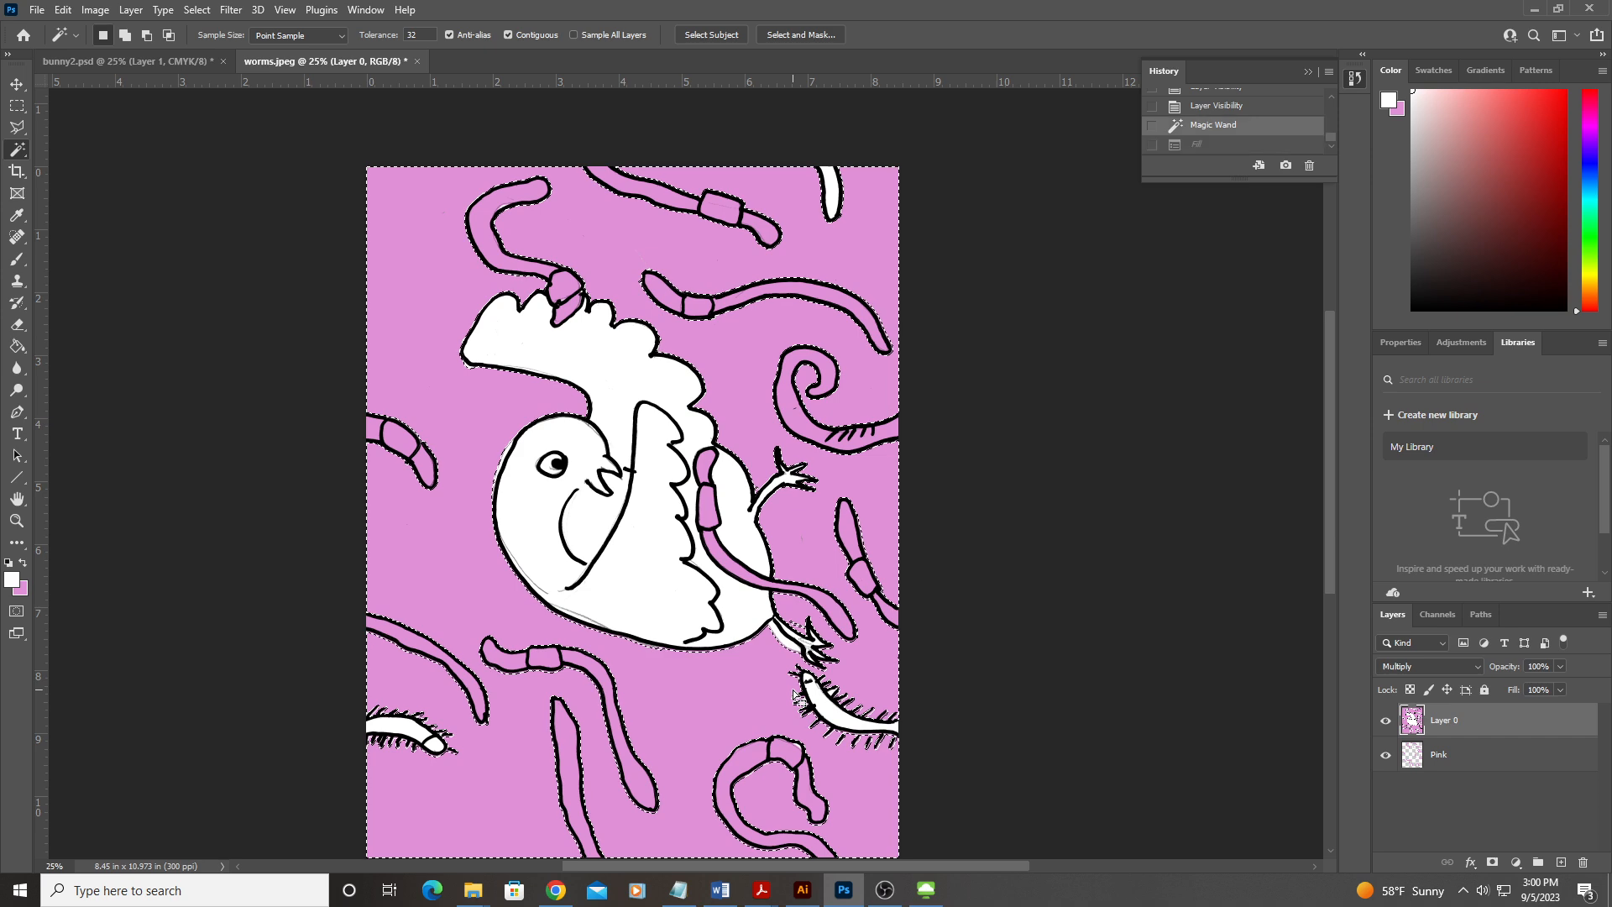
key("ctrl+z")
left_click_drag(1332, 573, 1062, 638)
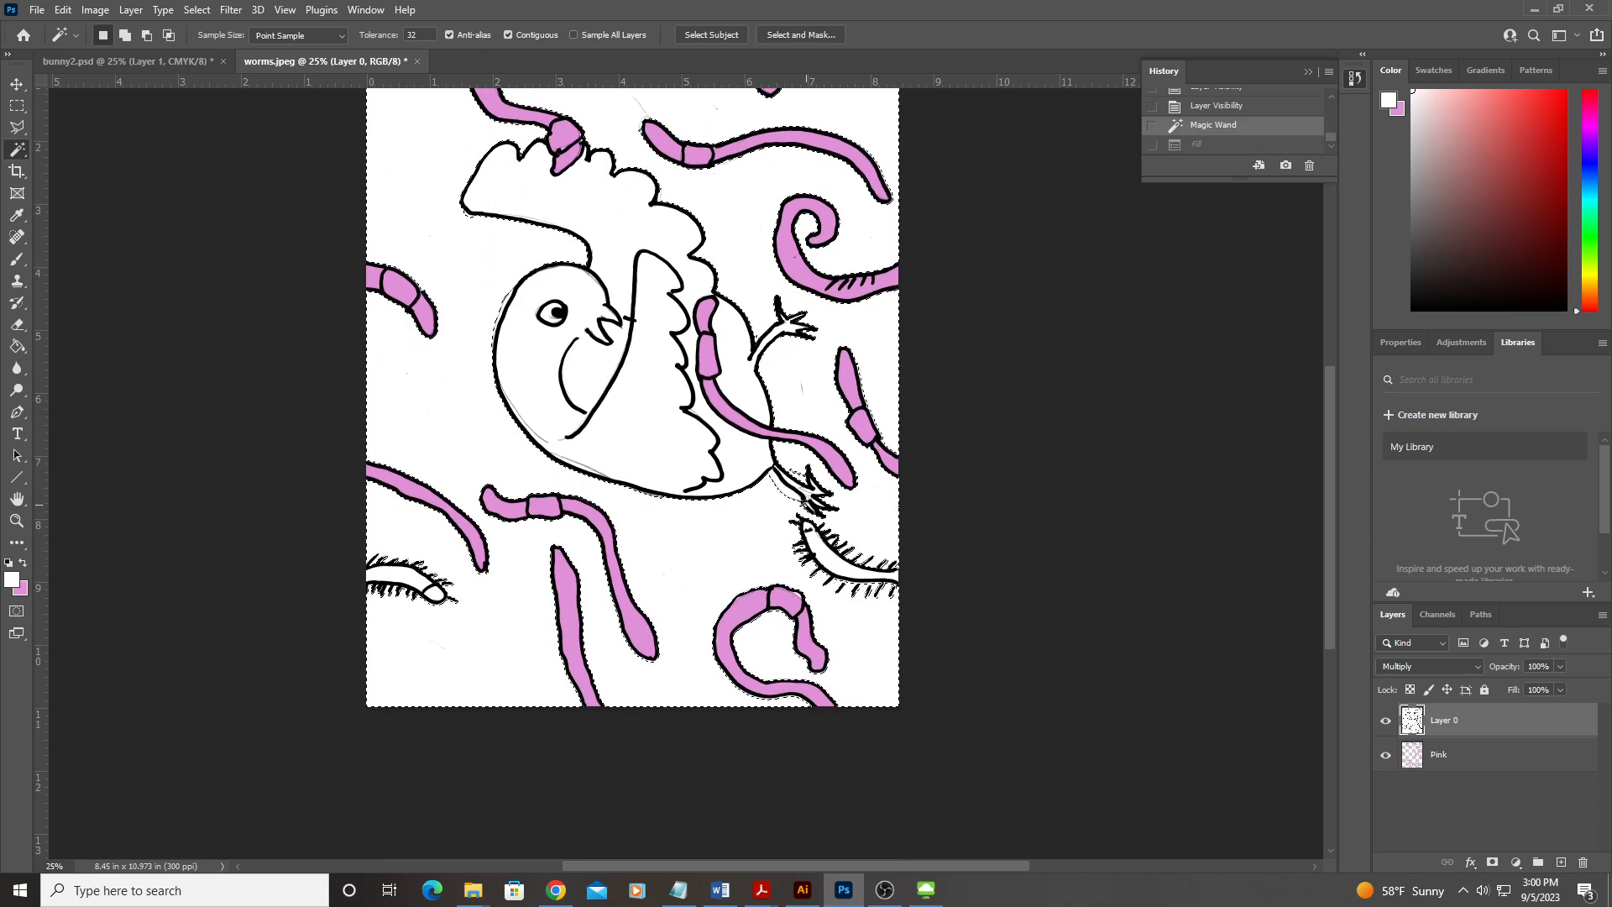
key("ctrl+d")
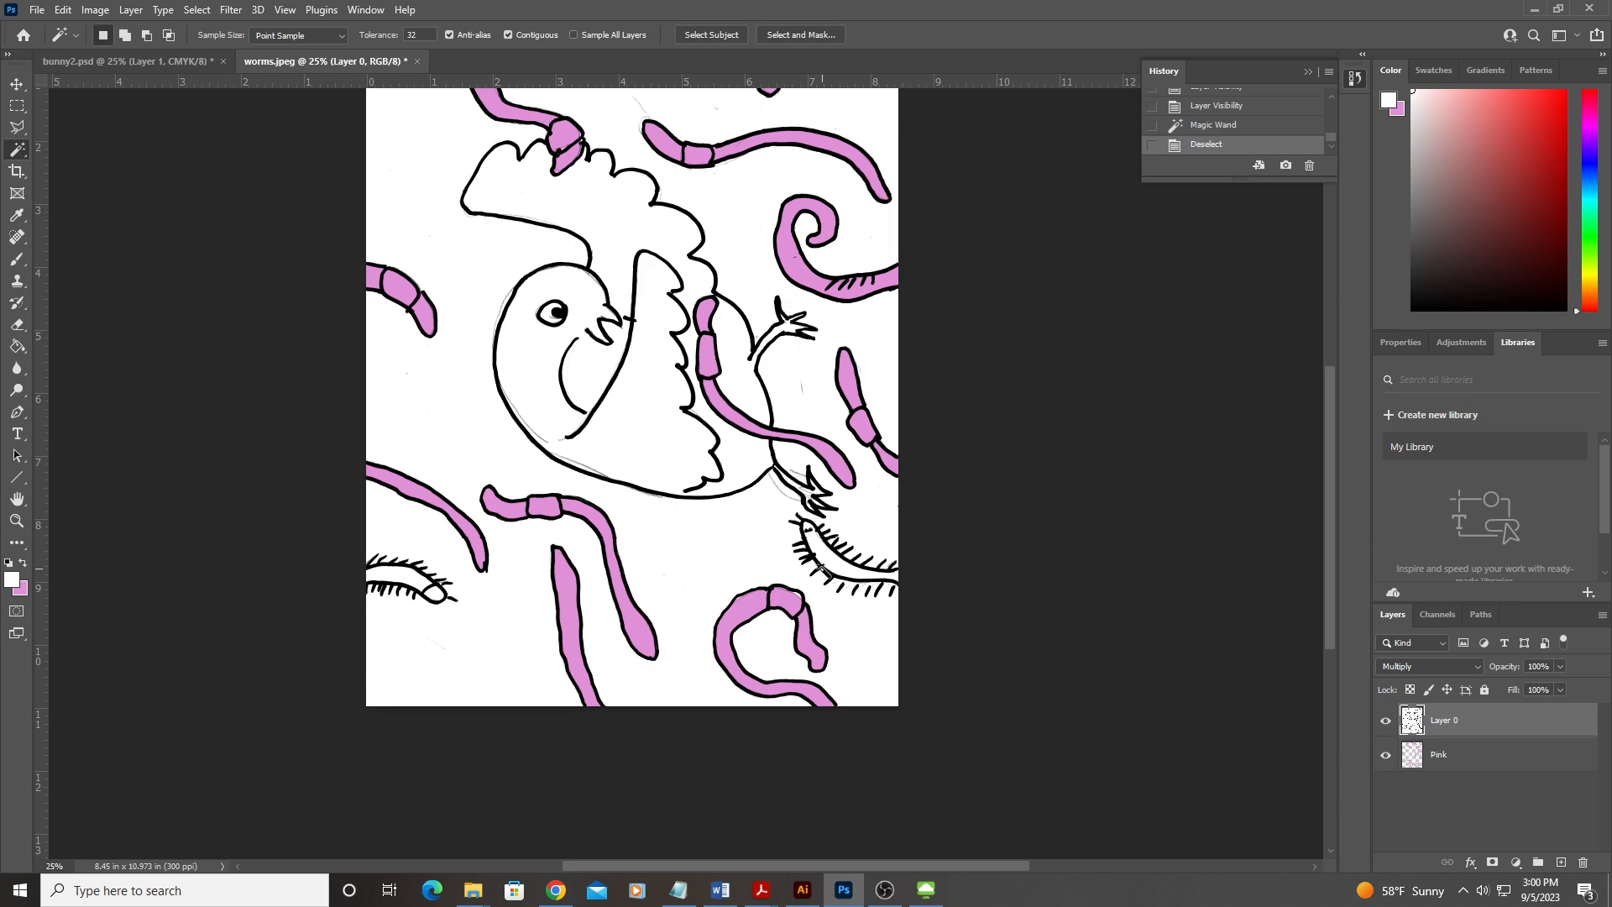
Step: Outline the stray pencil line below the bird's lower leg with the Polygonal Lasso, paint it out in white, and deselect
scroll(822, 568, "up", 3)
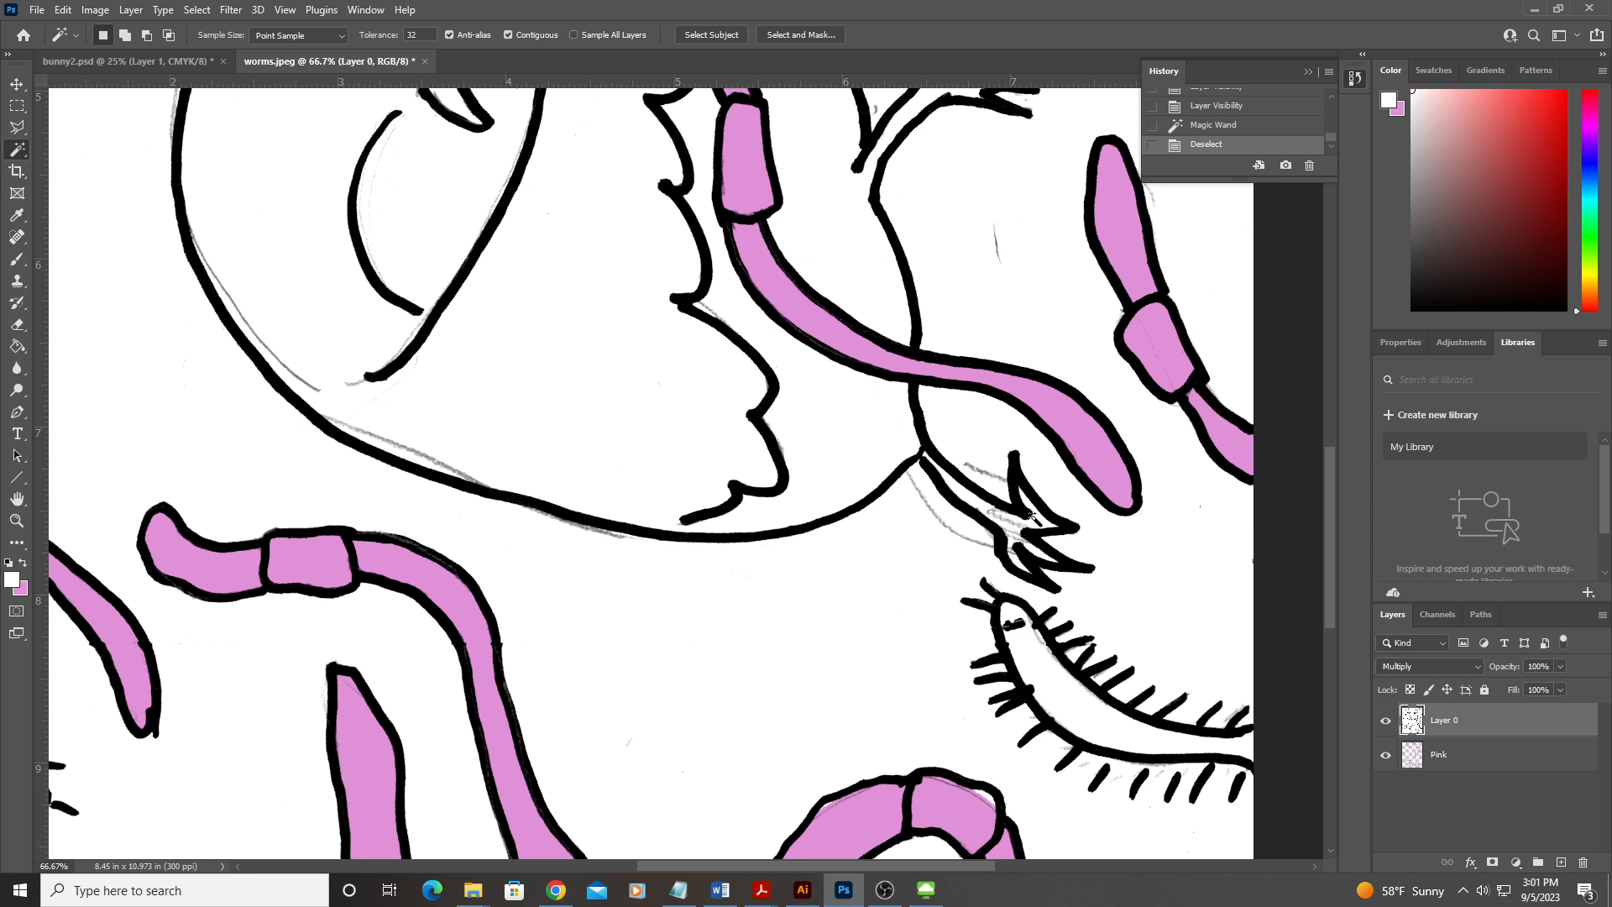
left_click(18, 128)
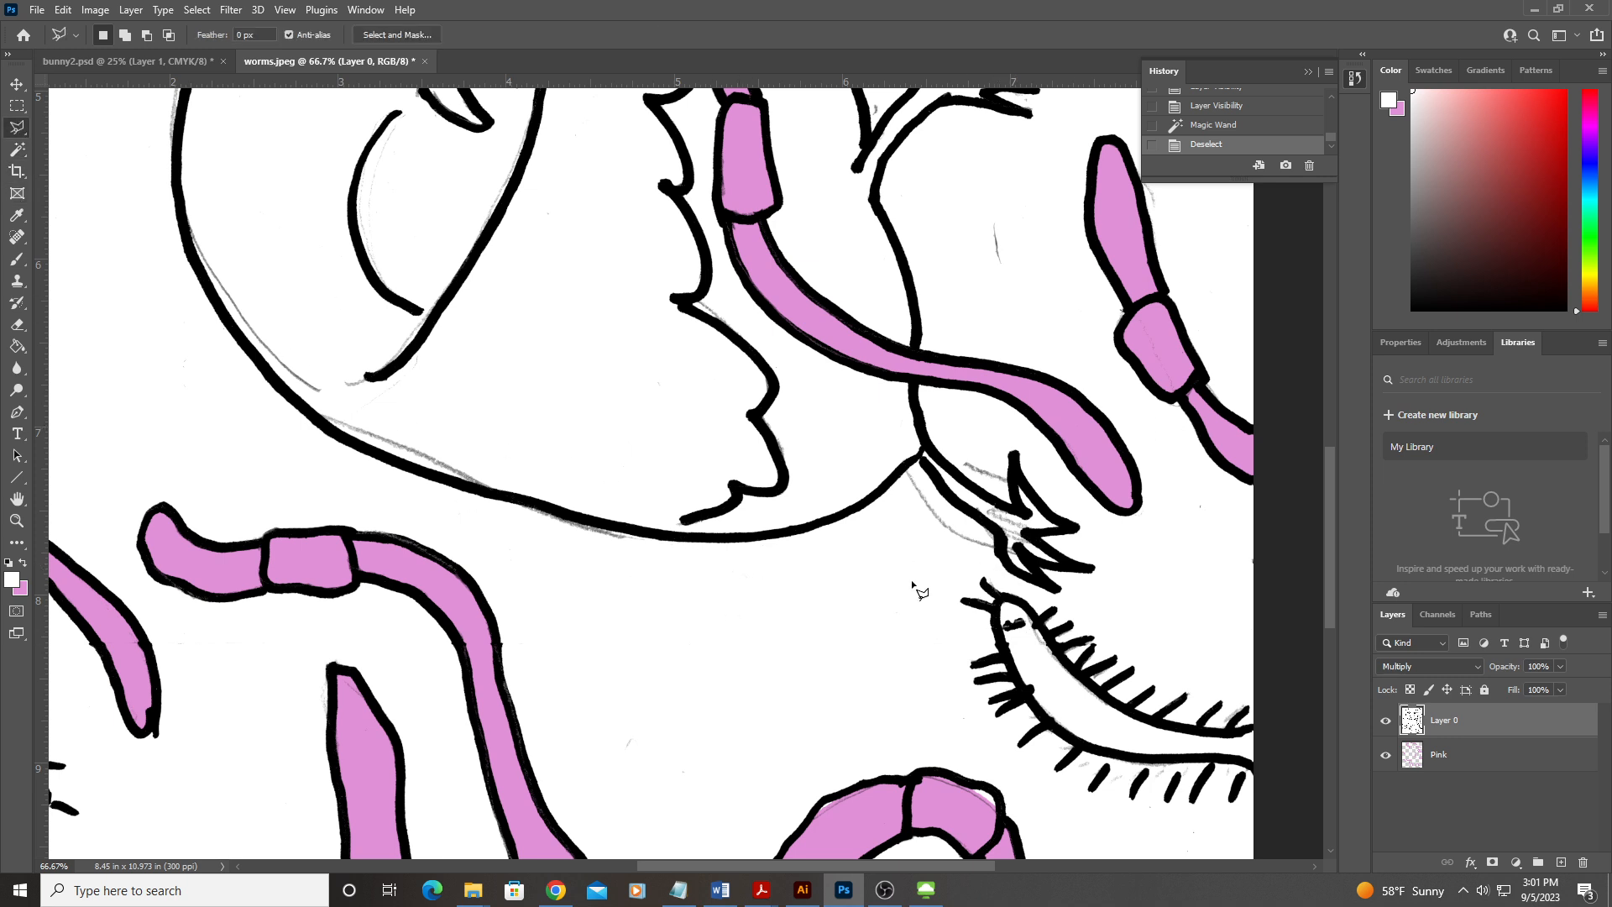
left_click(901, 483)
left_click(993, 557)
left_click(924, 526)
left_click(903, 481)
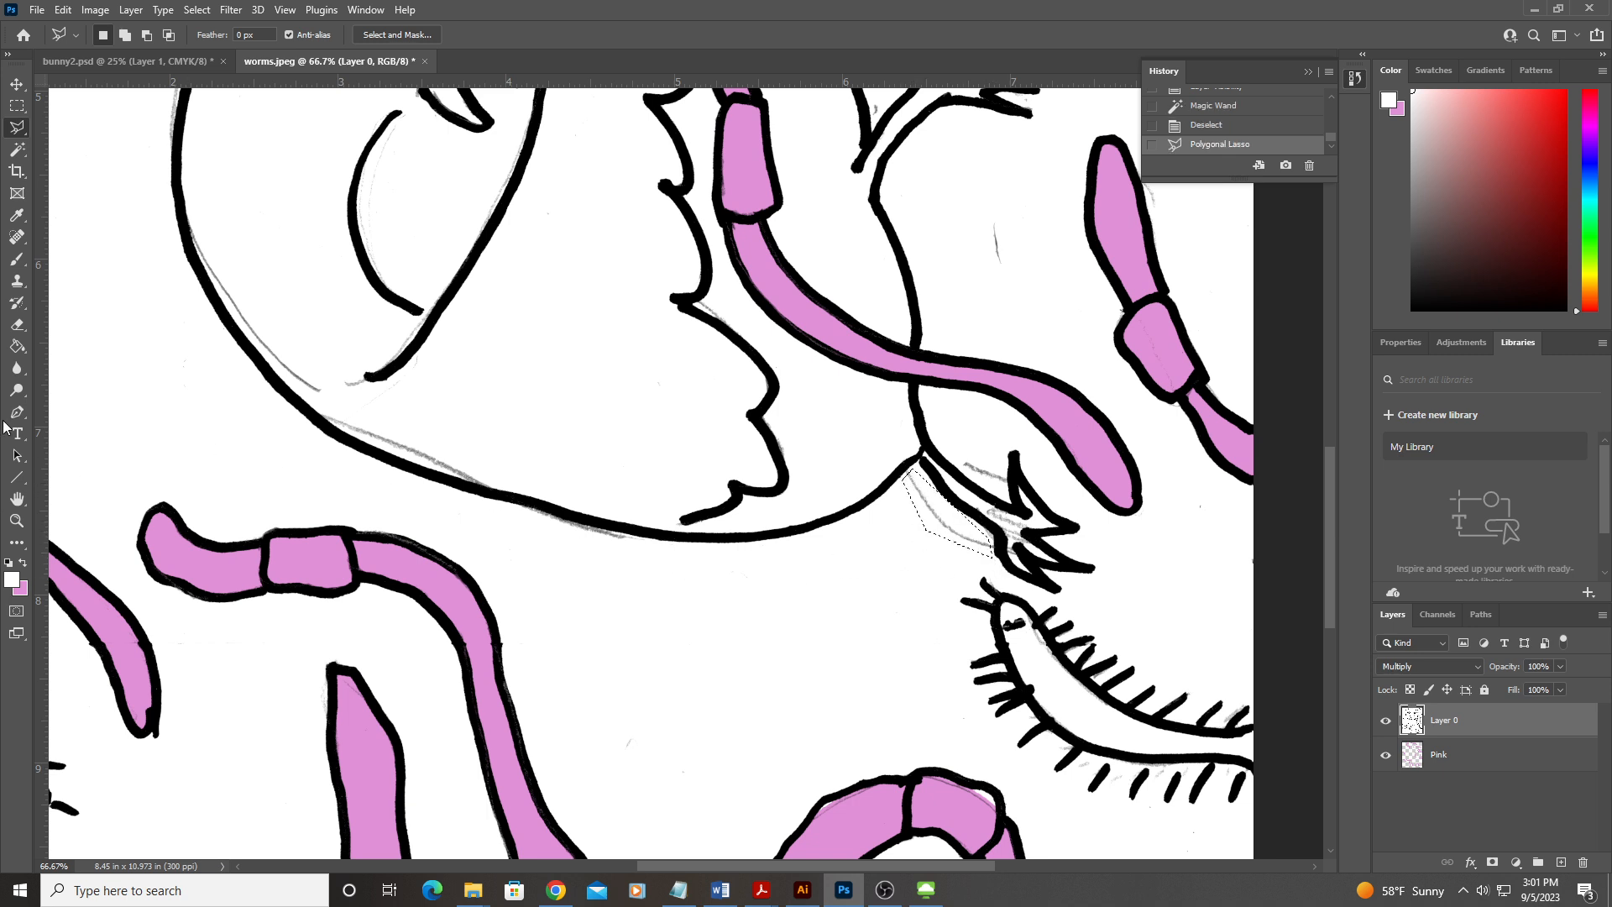
left_click(17, 258)
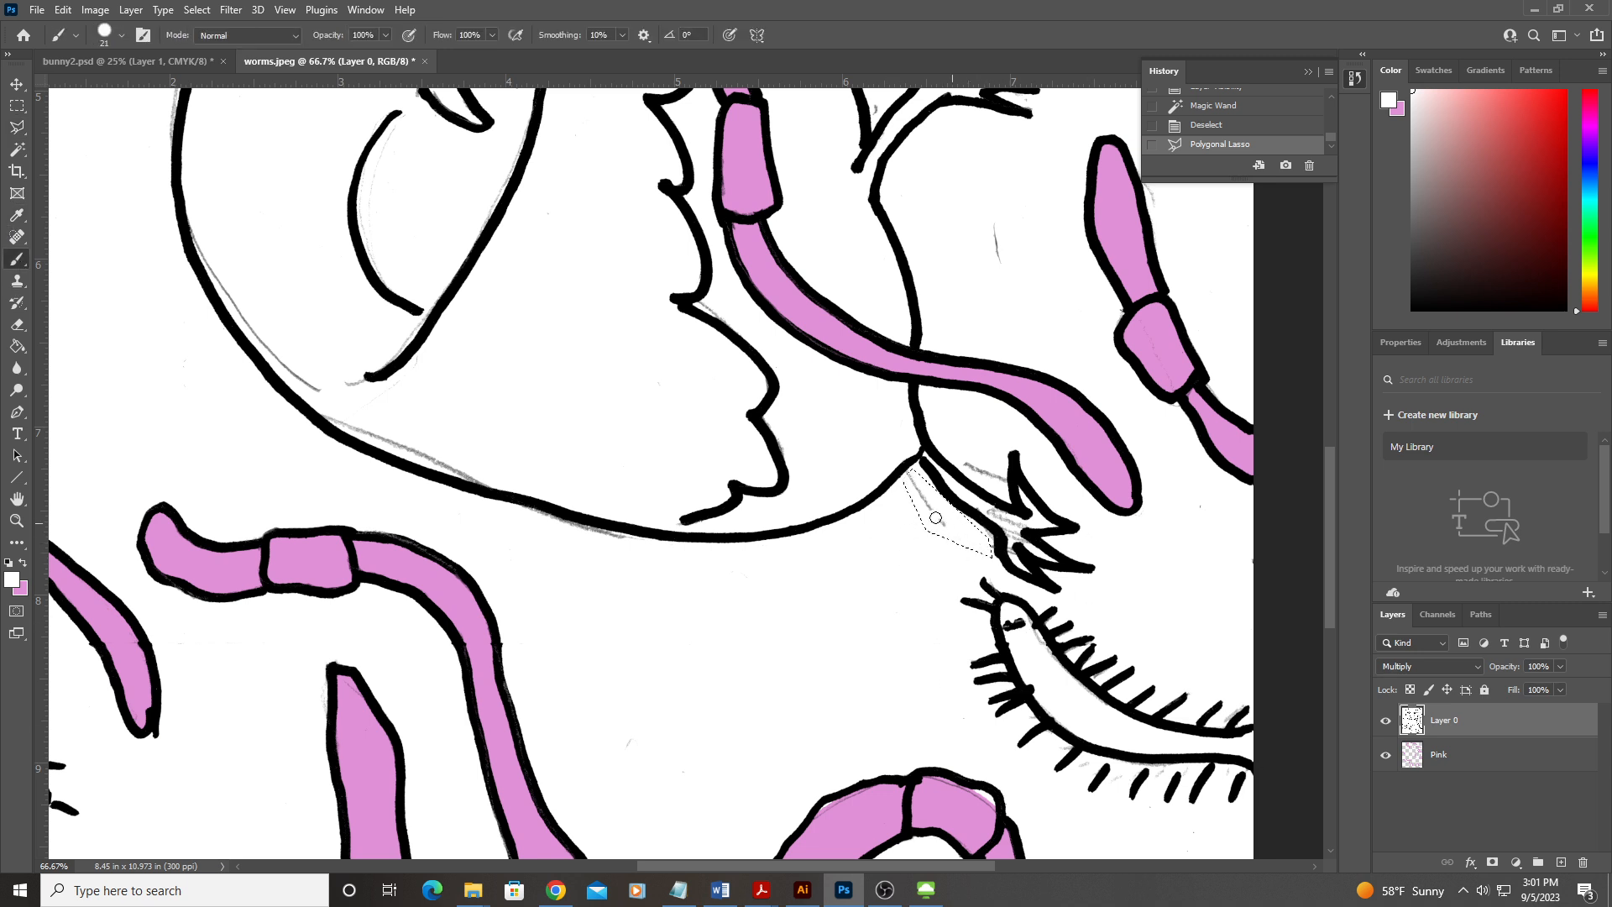
left_click(925, 498)
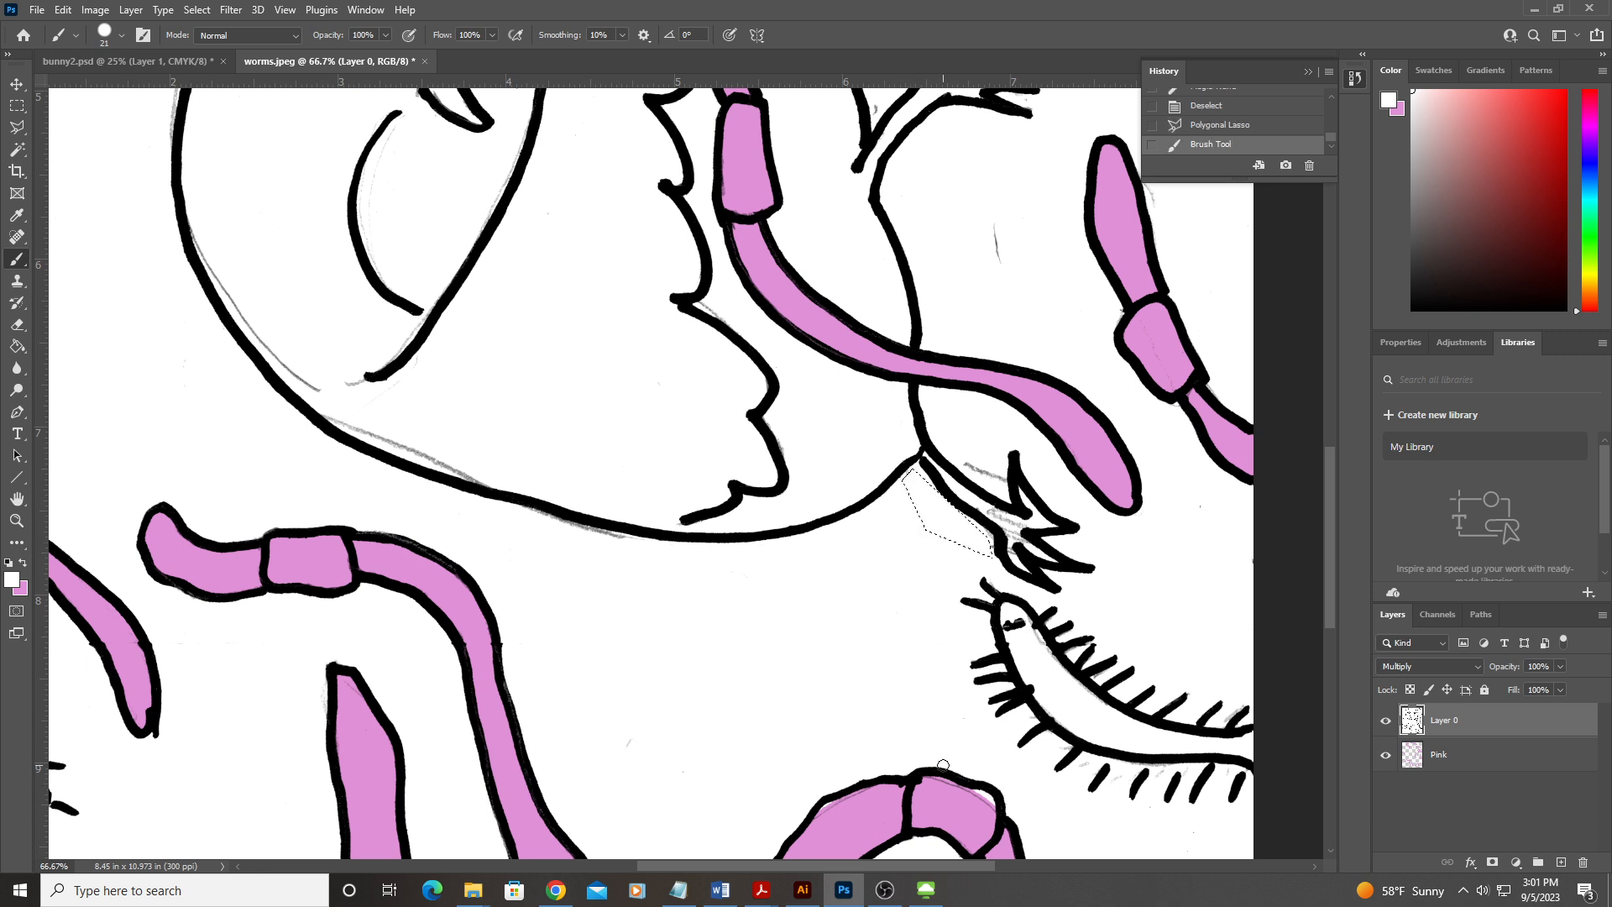
key("ctrl+d")
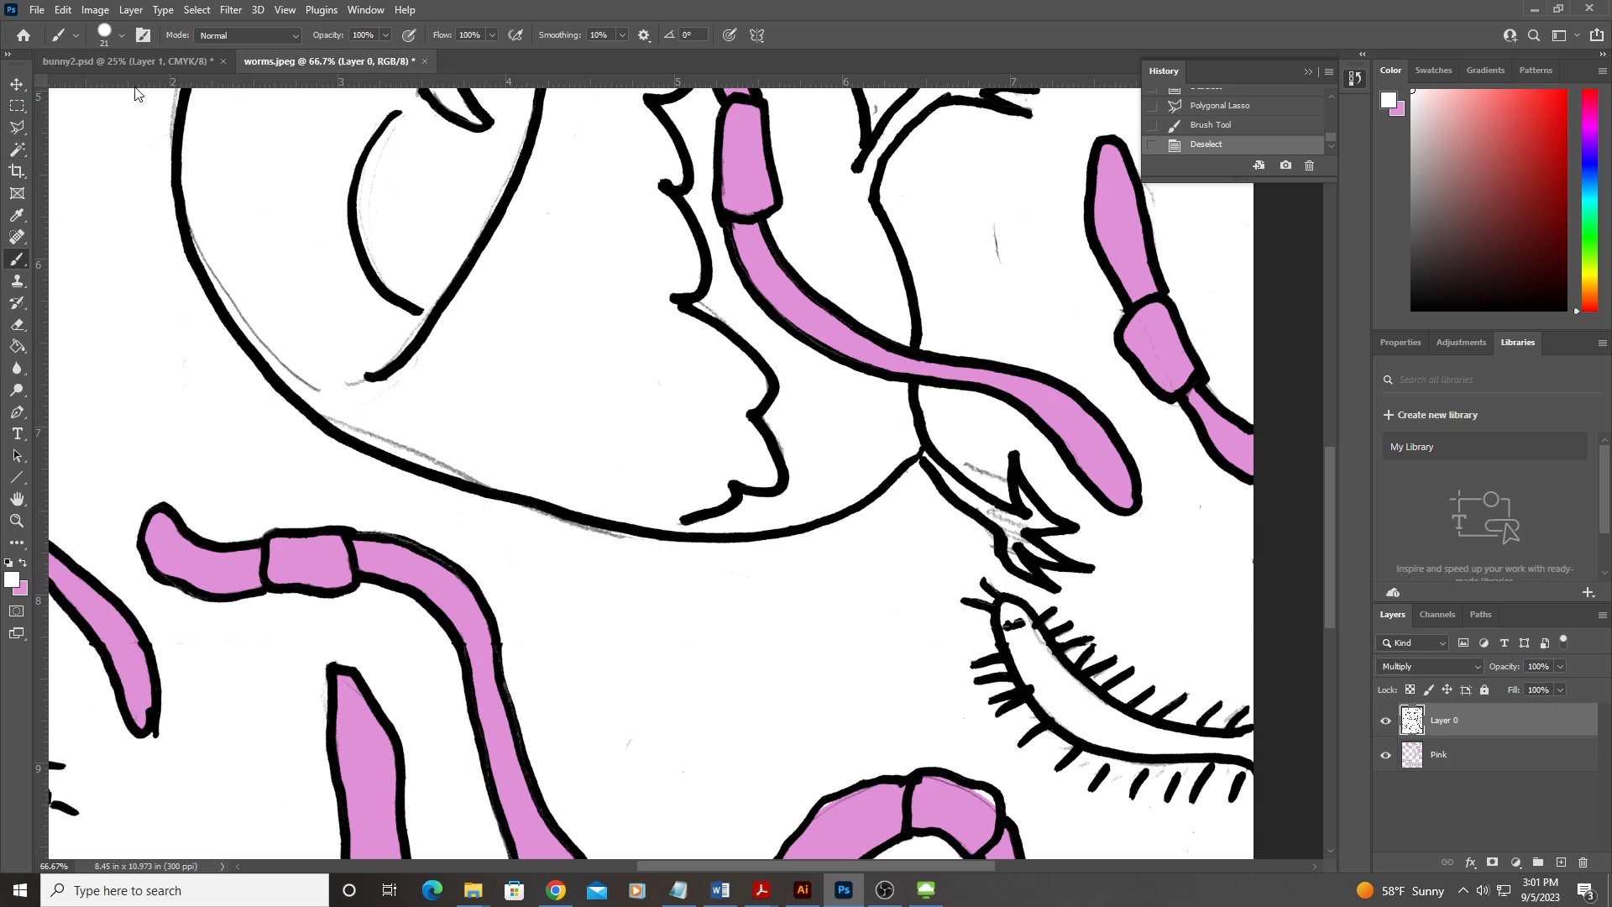
Step: Set the brush size to 17 px and paint white over the lassoed pencil line inside the bird's lower belly outline, clearing the selection
left_click(123, 36)
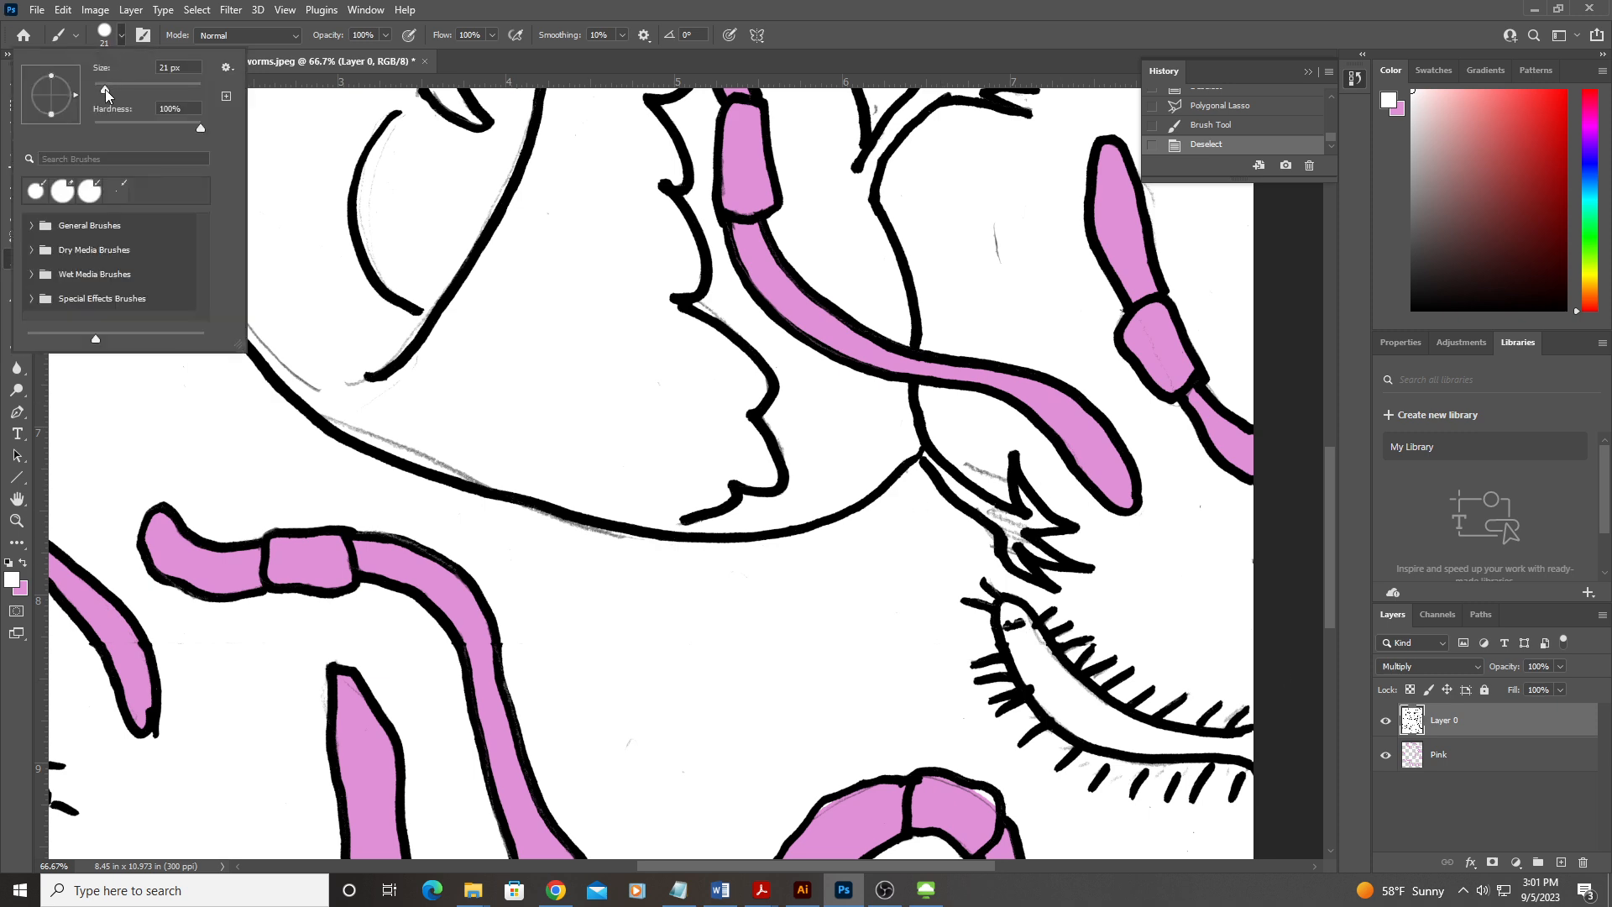
left_click_drag(106, 89, 102, 90)
left_click(369, 241)
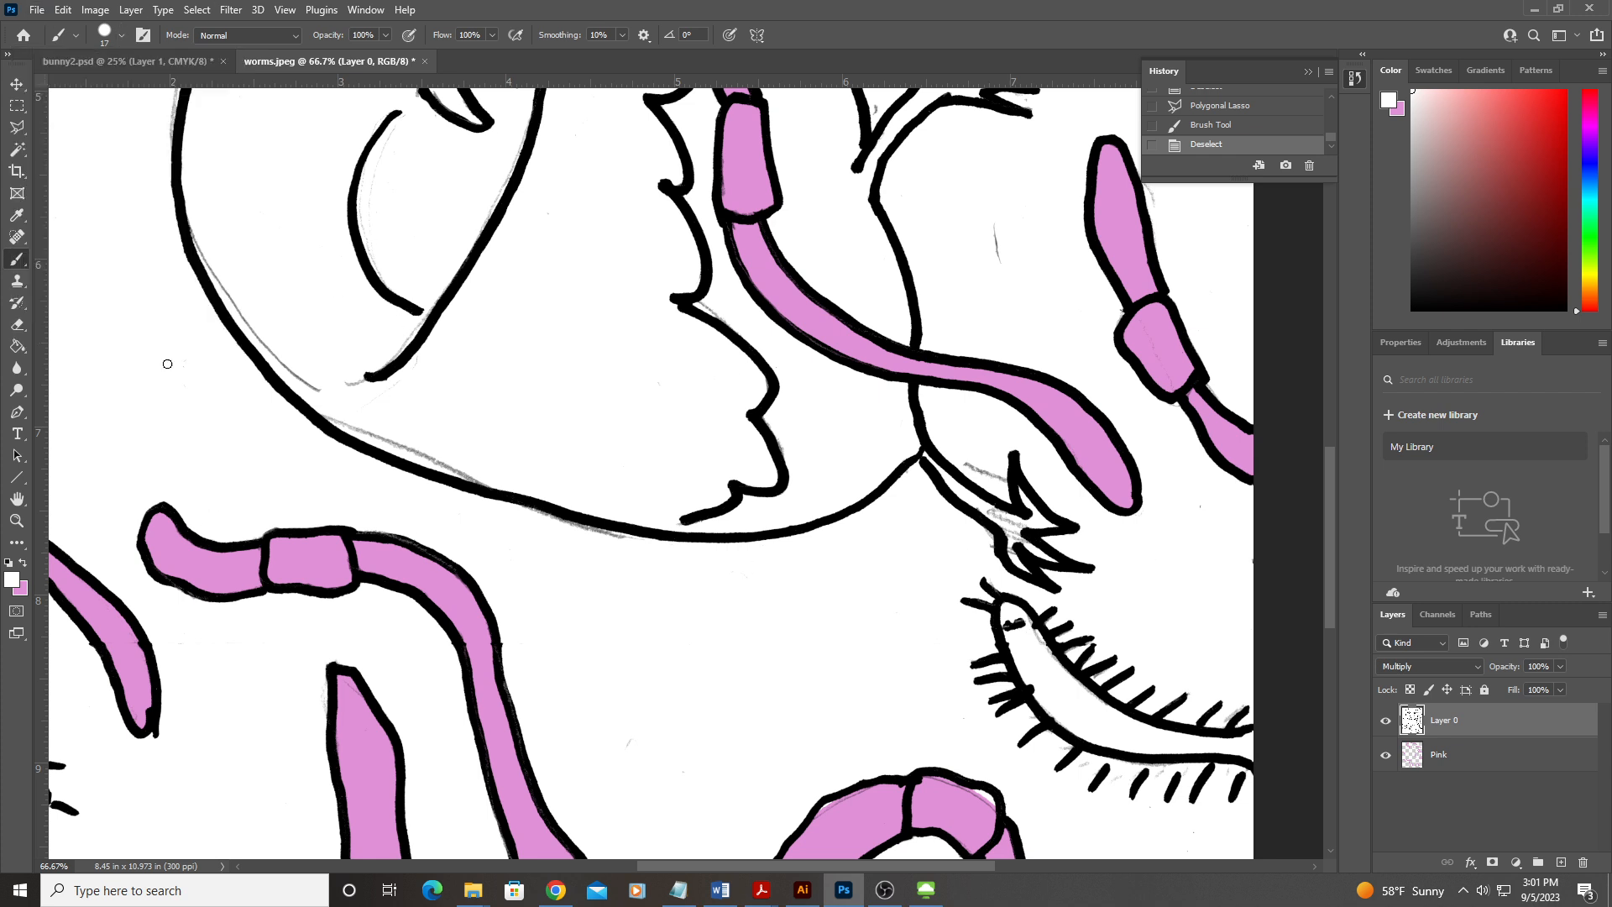
left_click(17, 128)
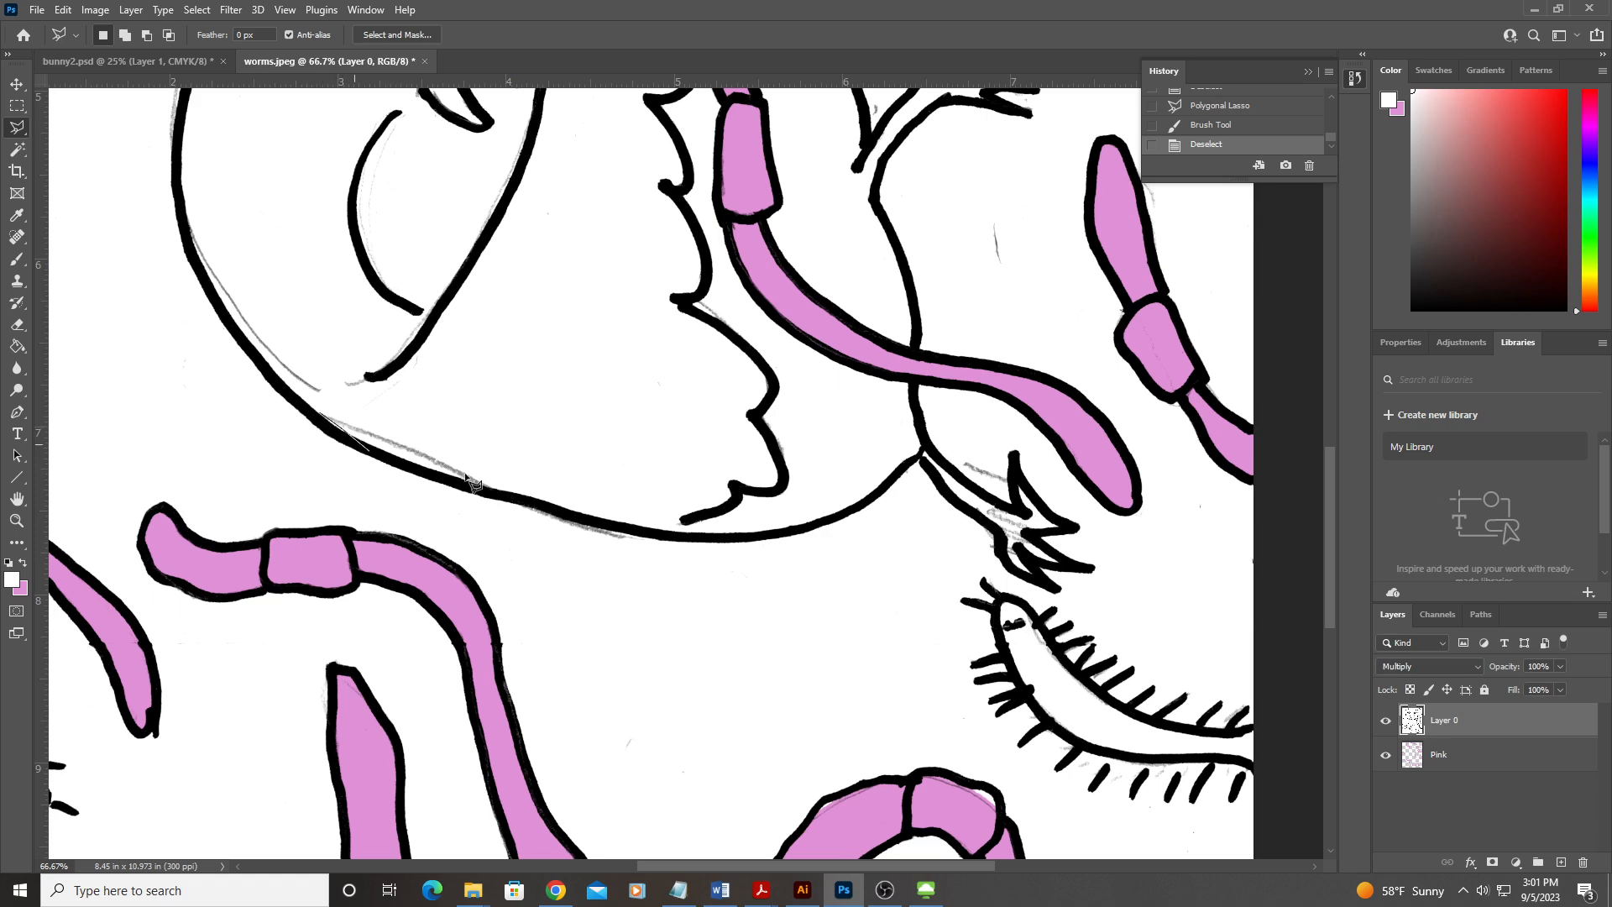
left_click(496, 488)
left_click(535, 472)
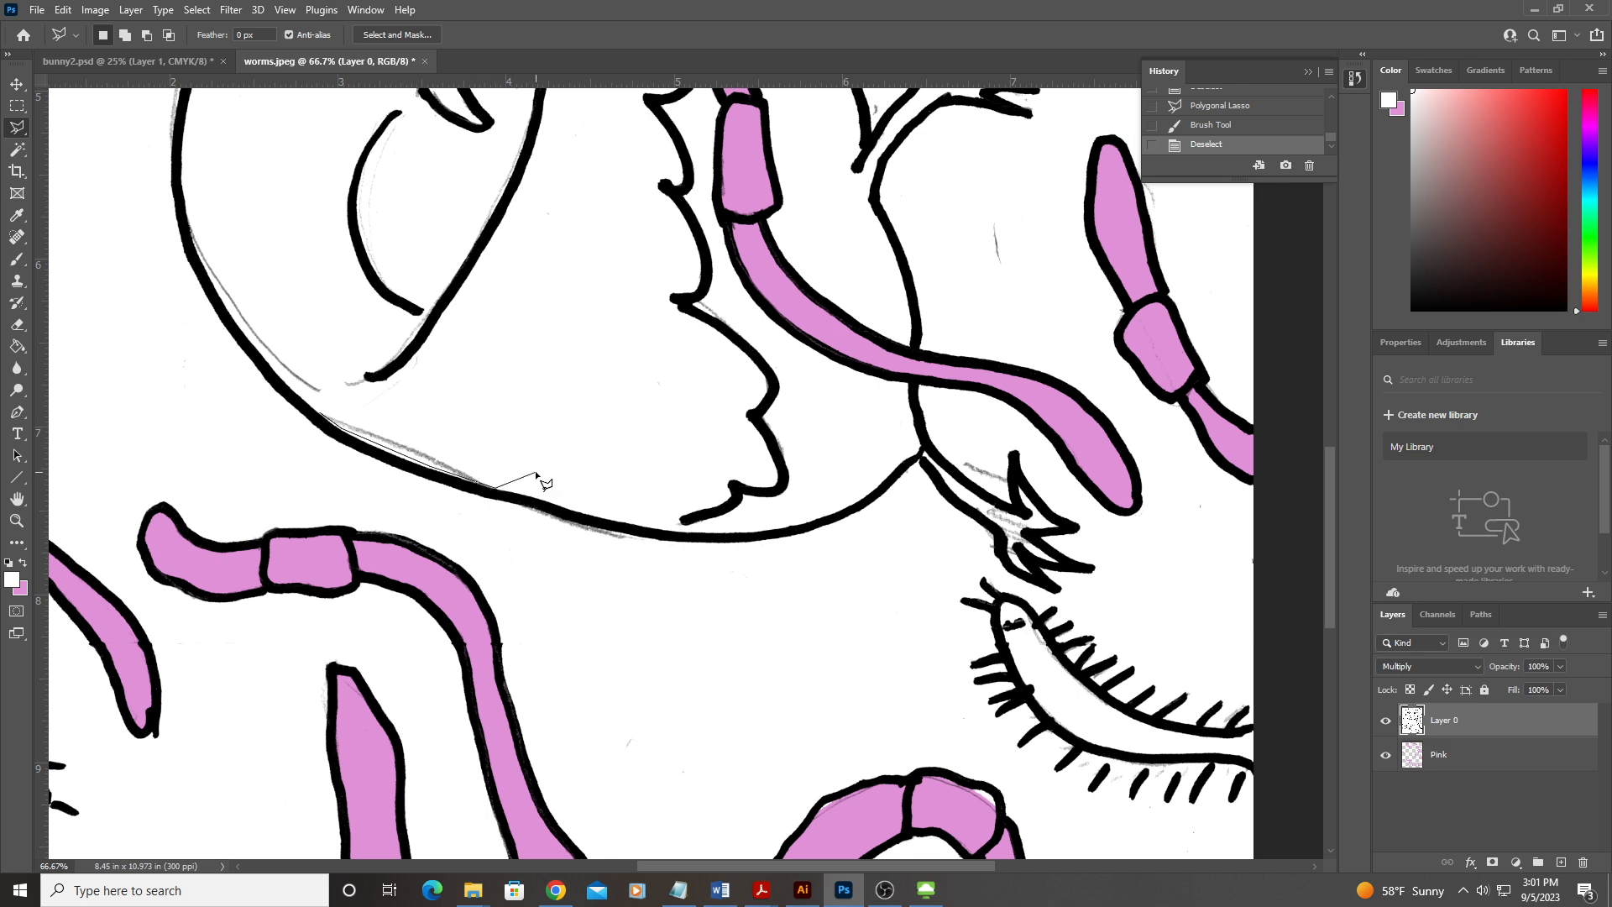
left_click(323, 416)
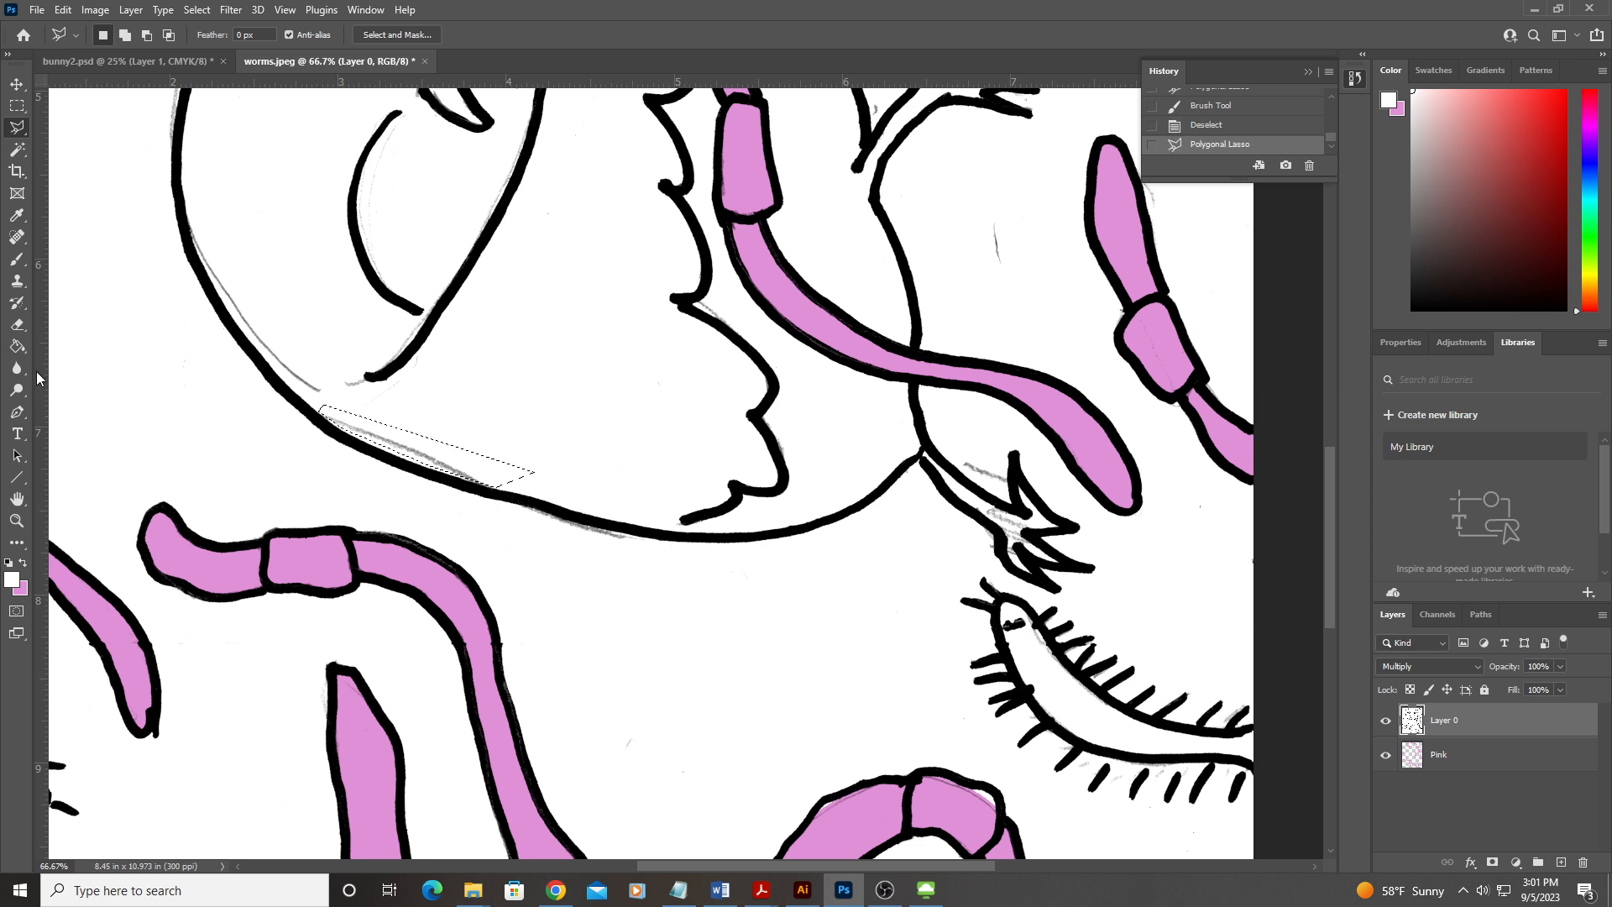
left_click(21, 267)
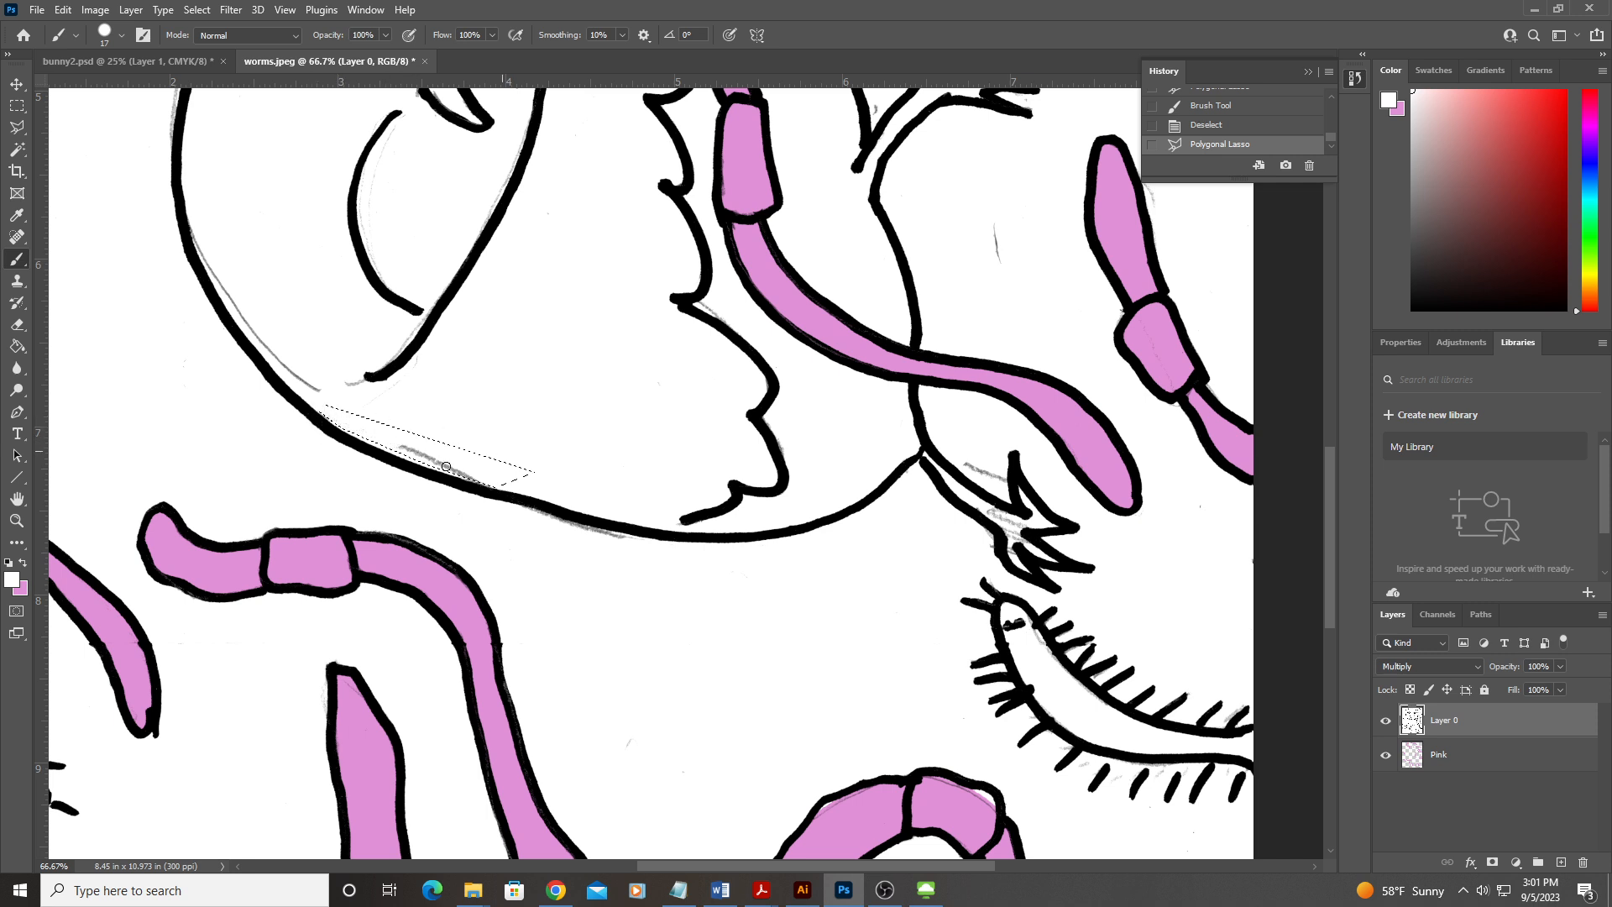
left_click_drag(418, 465, 376, 453)
left_click_drag(415, 445, 407, 431)
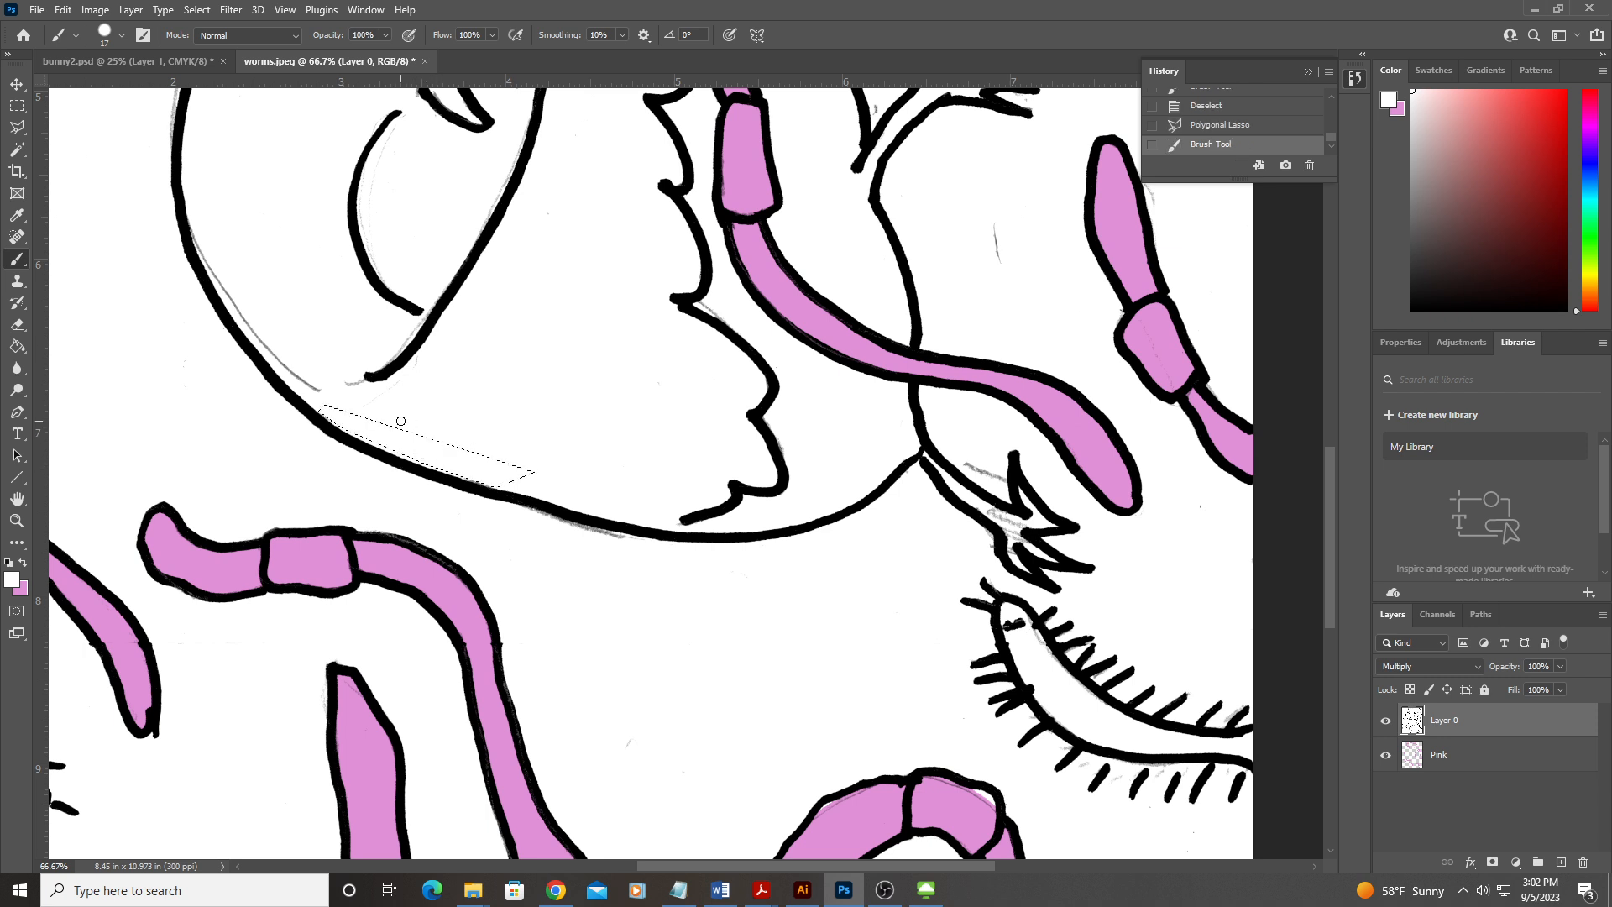
key("ctrl+d")
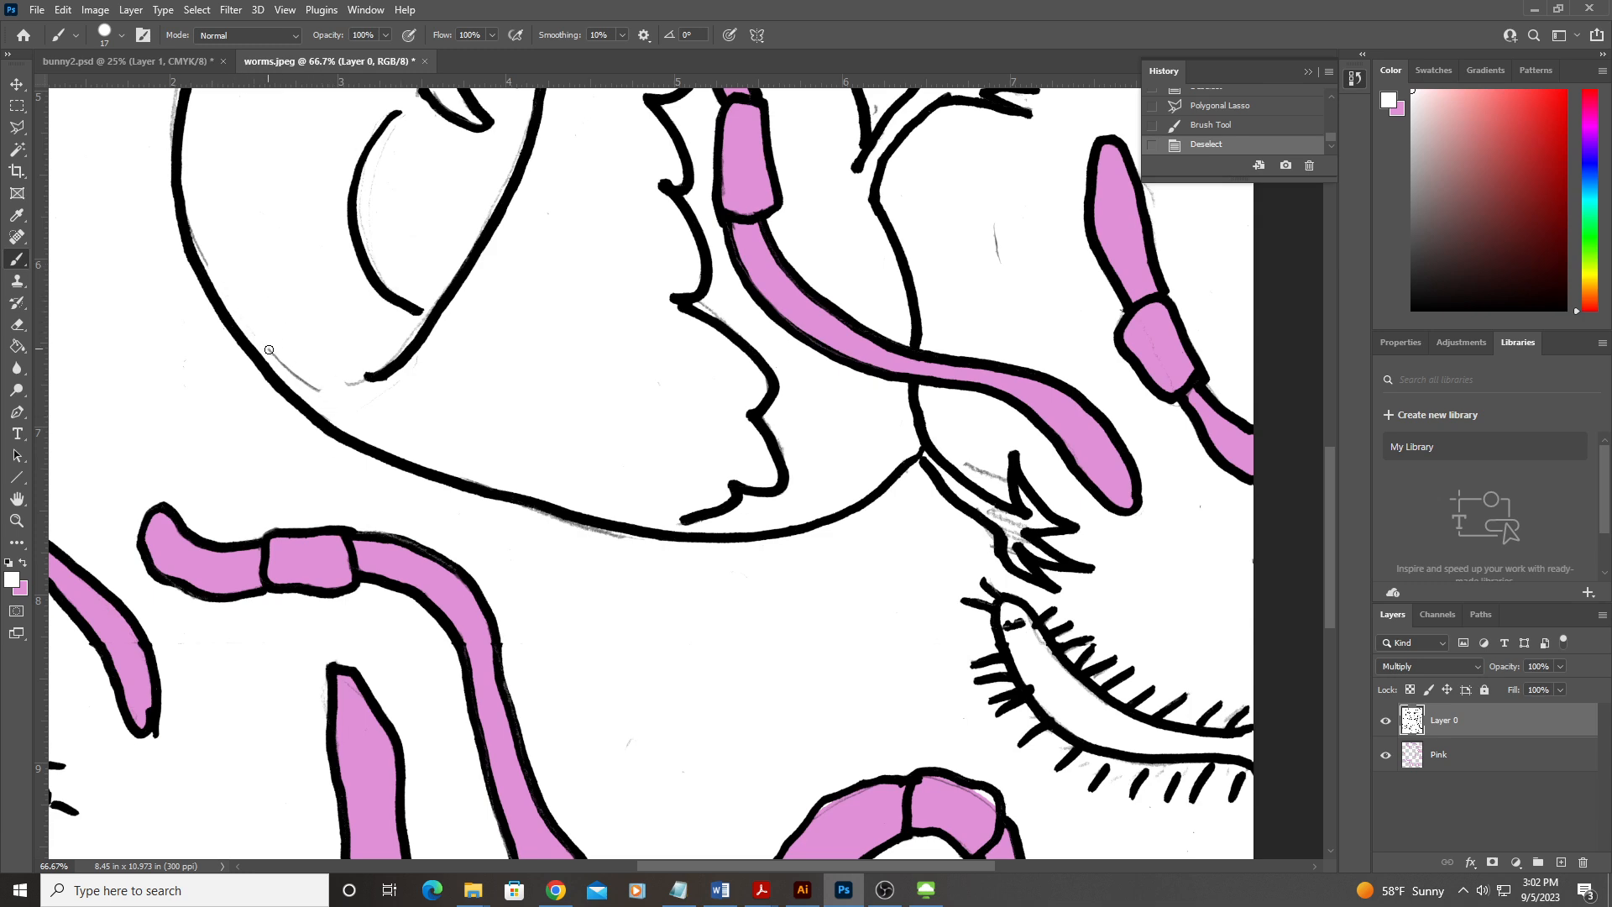
Step: Paint white over the remaining pencil marks inside the bird's breast outline and beside its lower foot
left_click(324, 390)
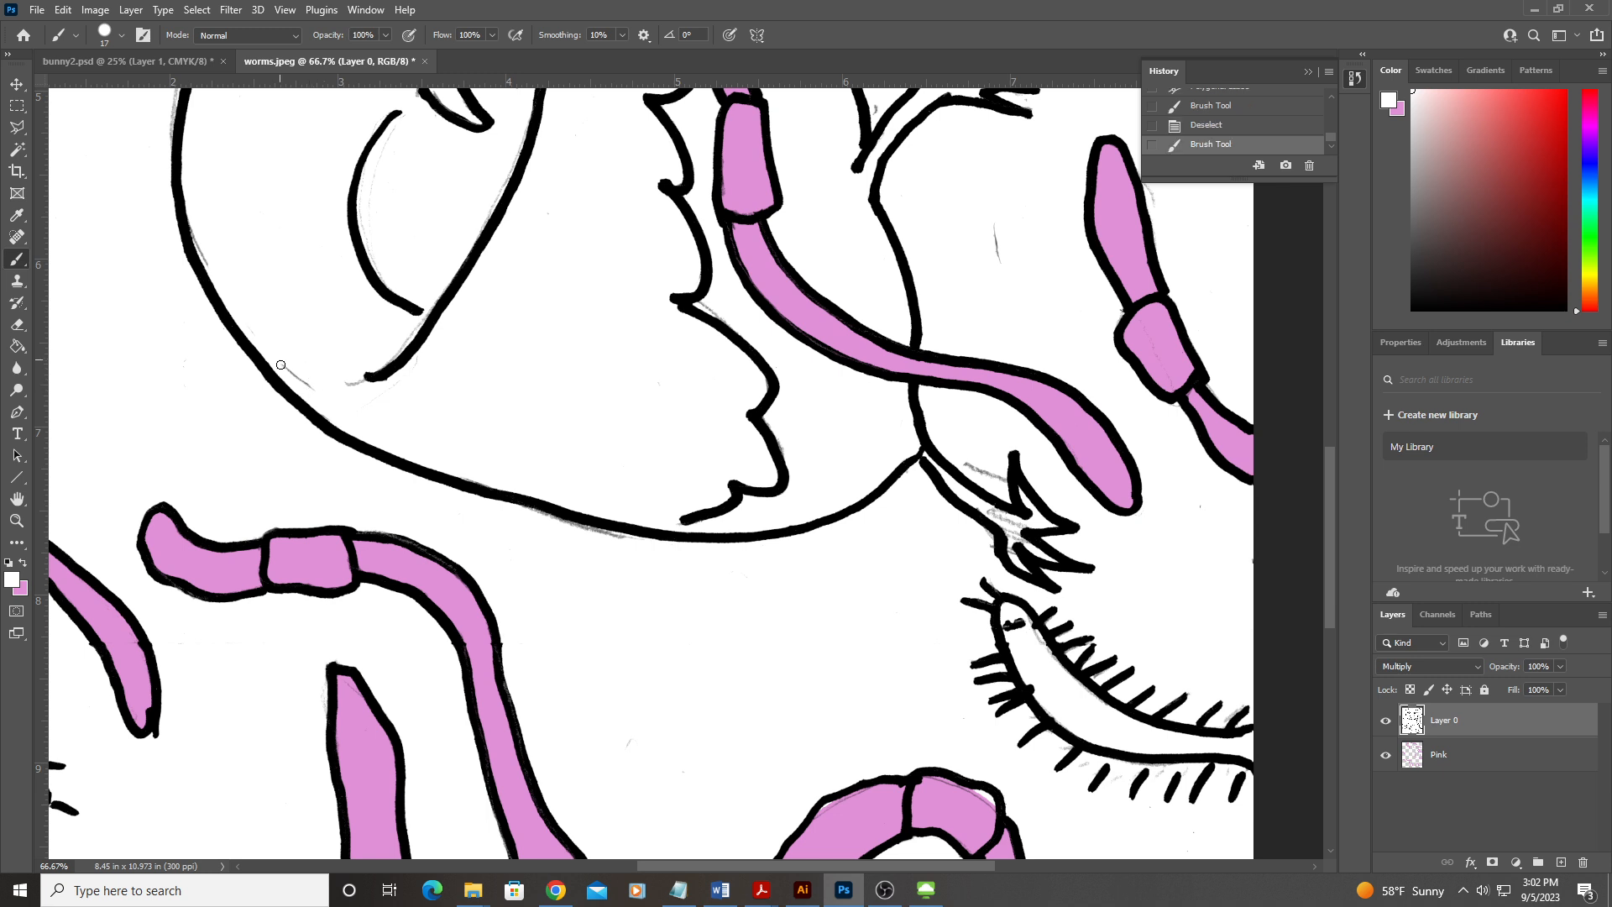
left_click_drag(313, 386, 331, 395)
left_click(965, 465)
Step: Select the white area around the bird and worms with the Magic Wand and add a new layer named Background
scroll(1227, 458, "down", 3)
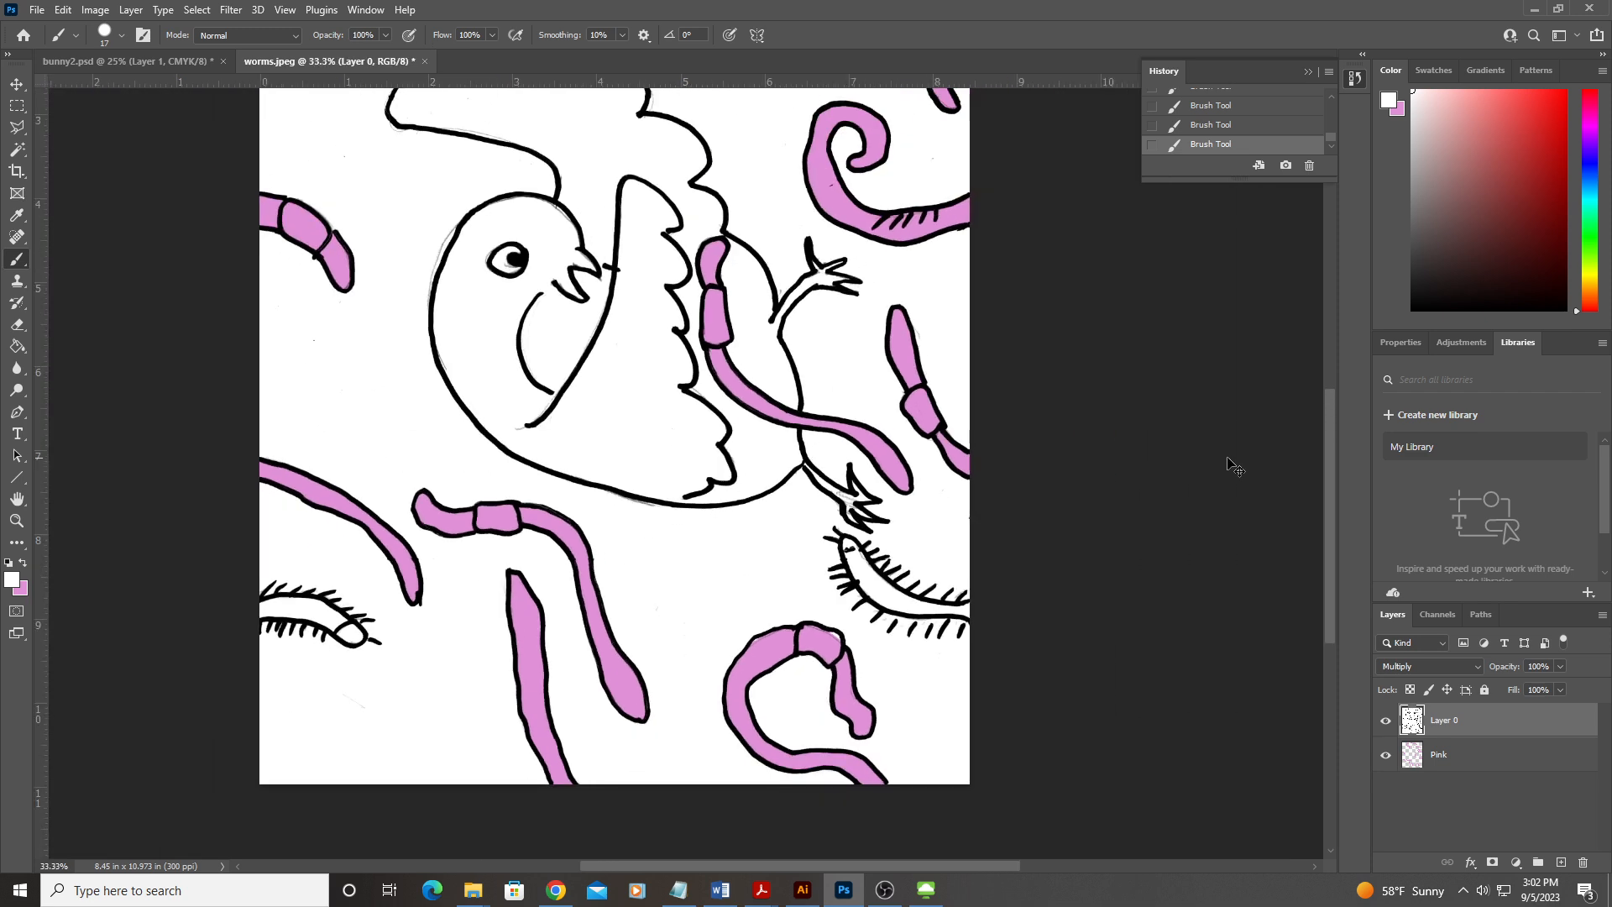
left_click(17, 149)
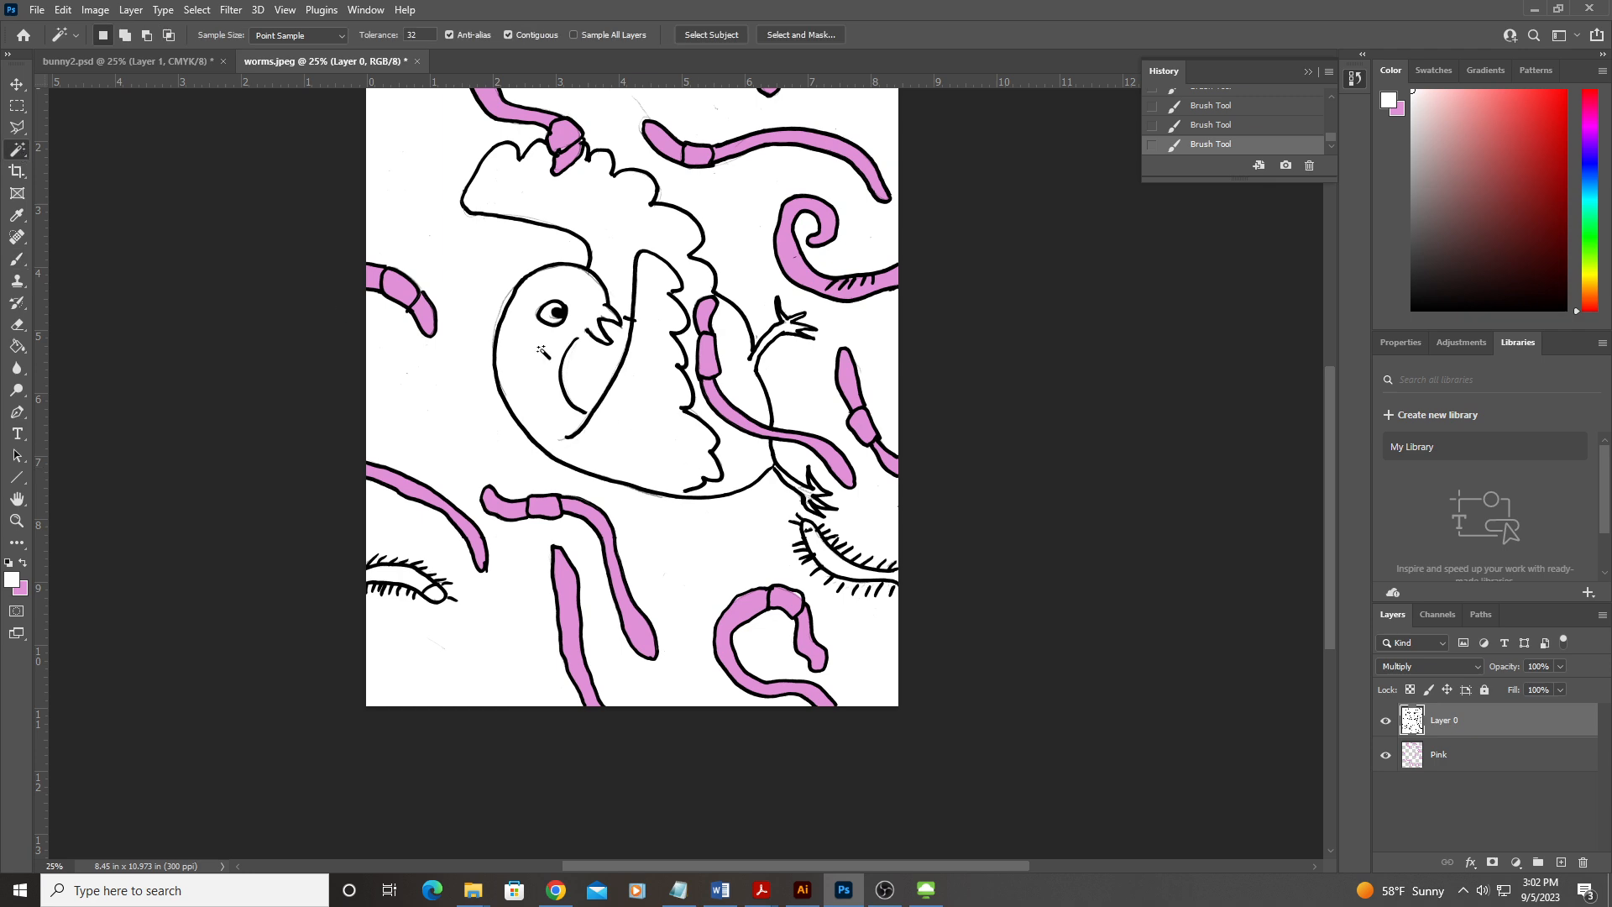
left_click(497, 249)
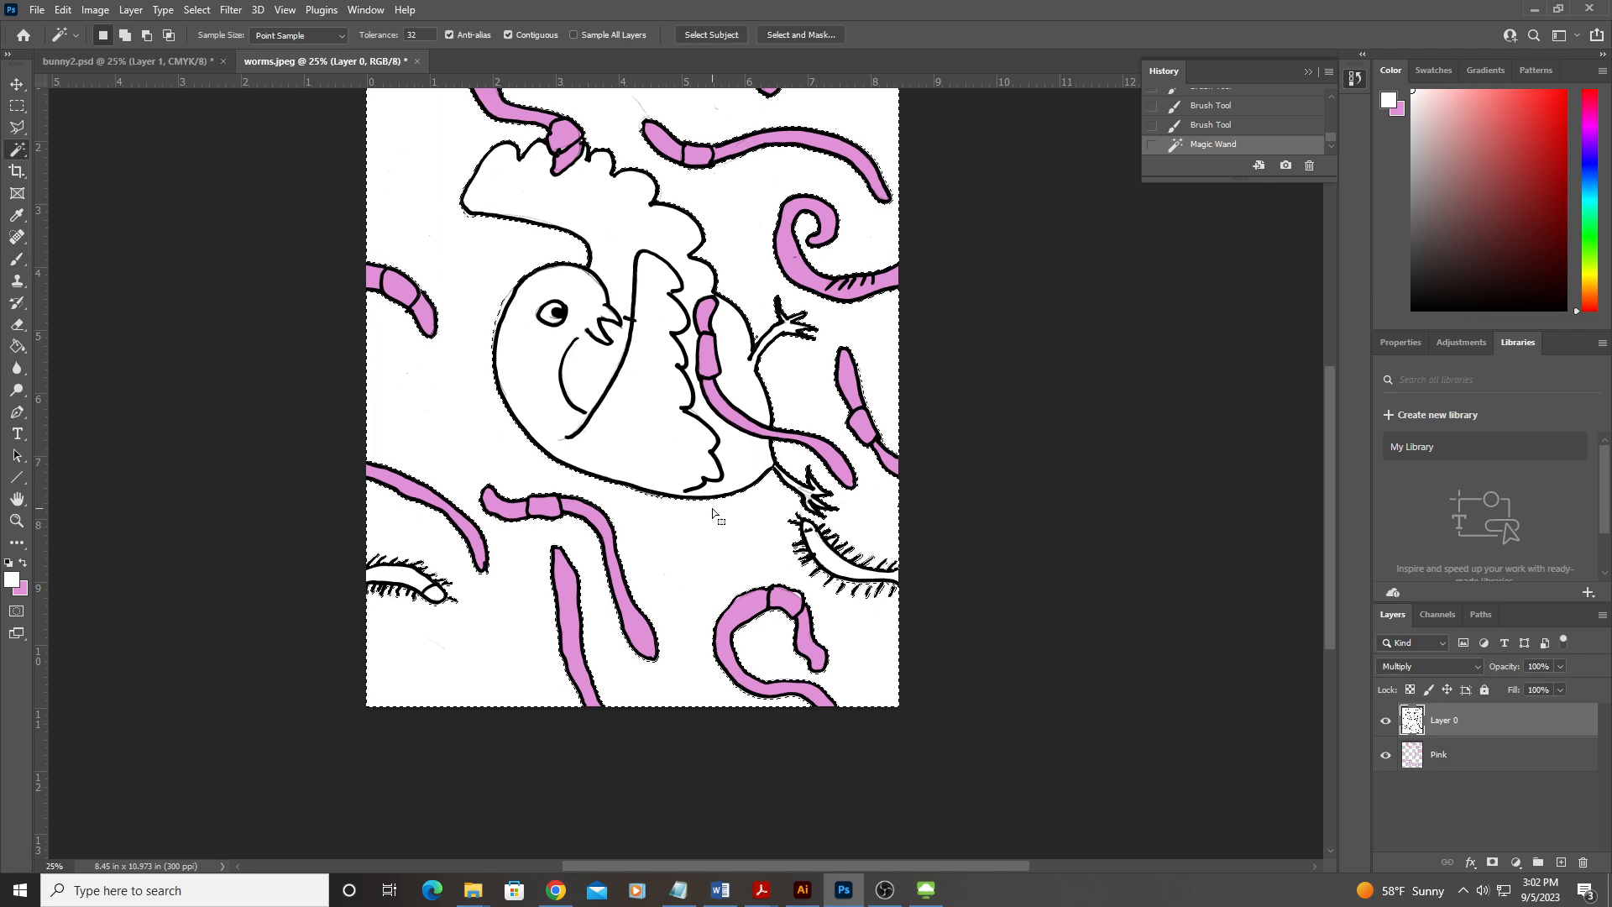
left_click(1561, 863)
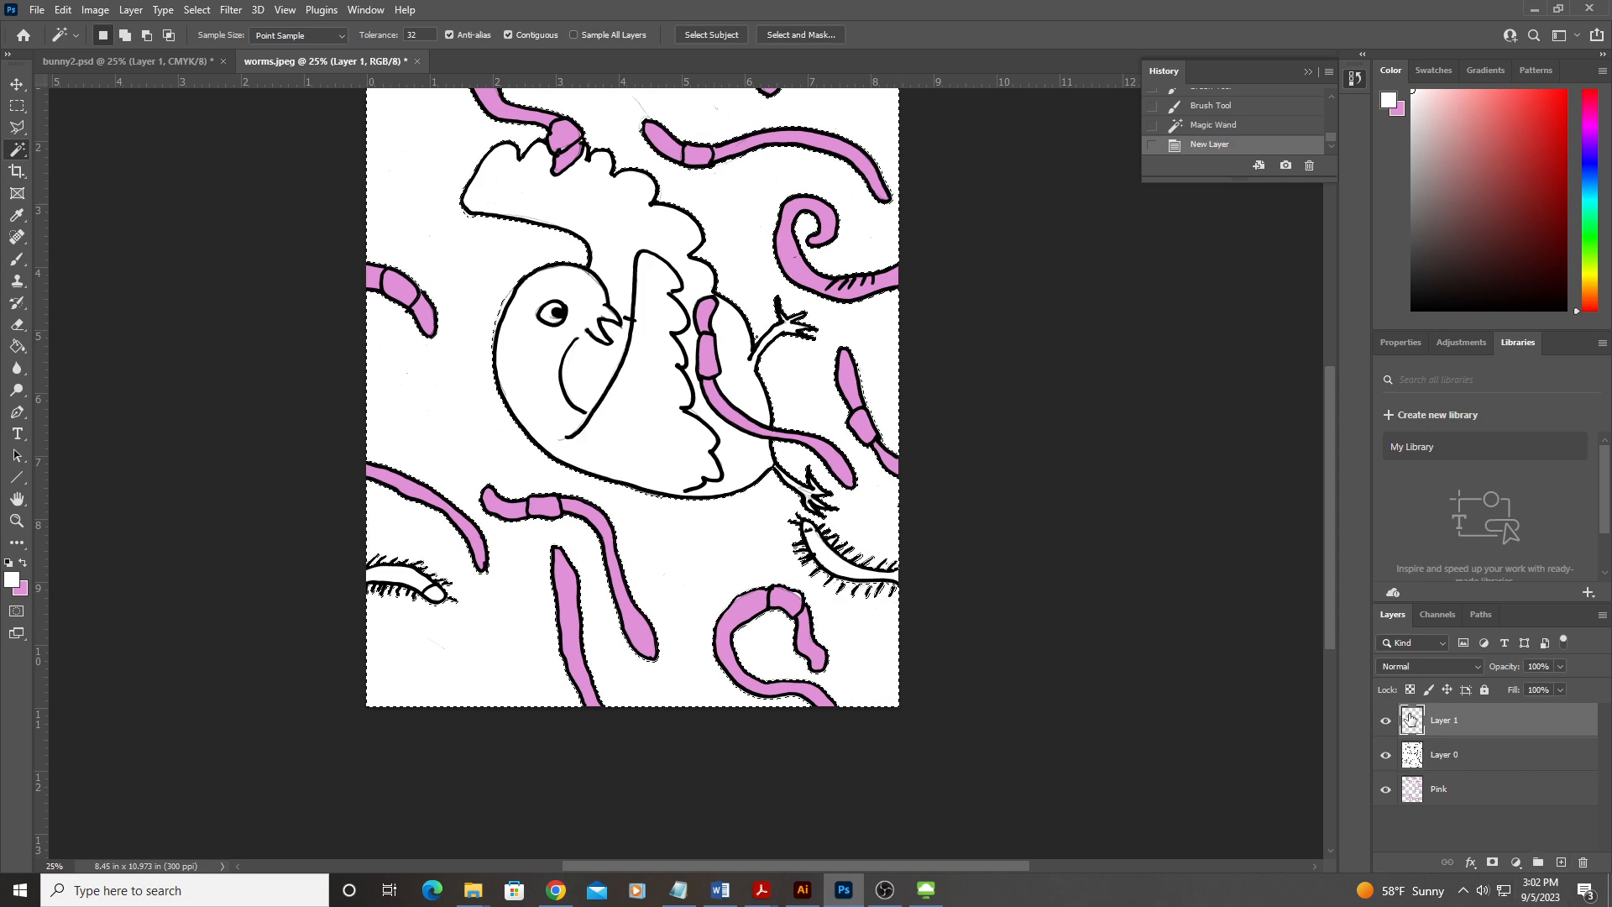
double_click(1449, 721)
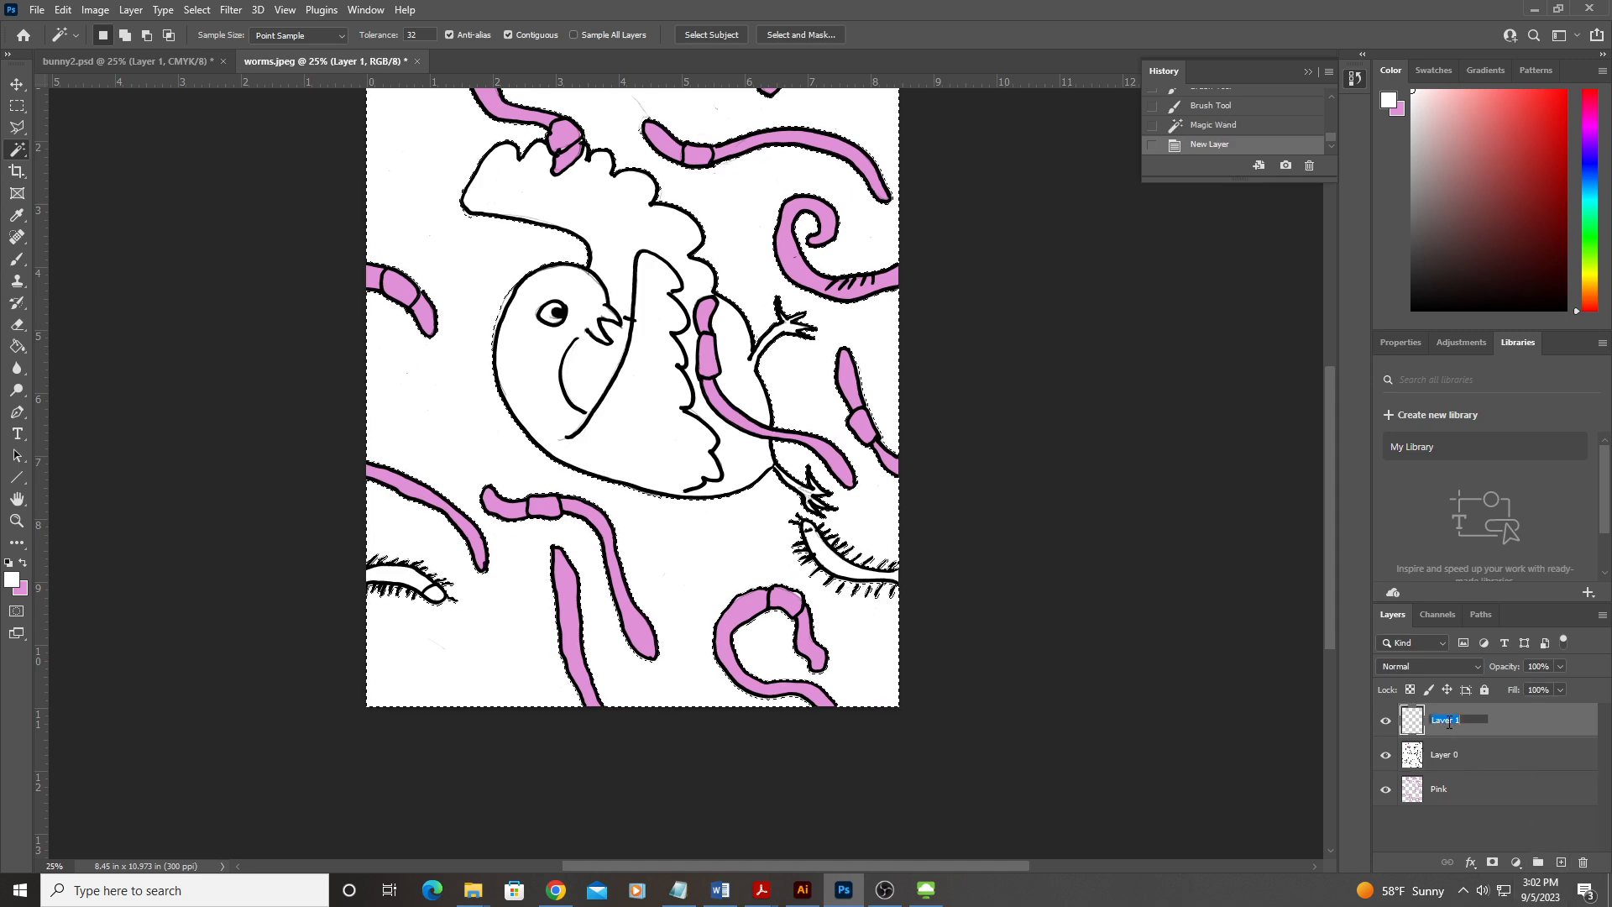
type("Background")
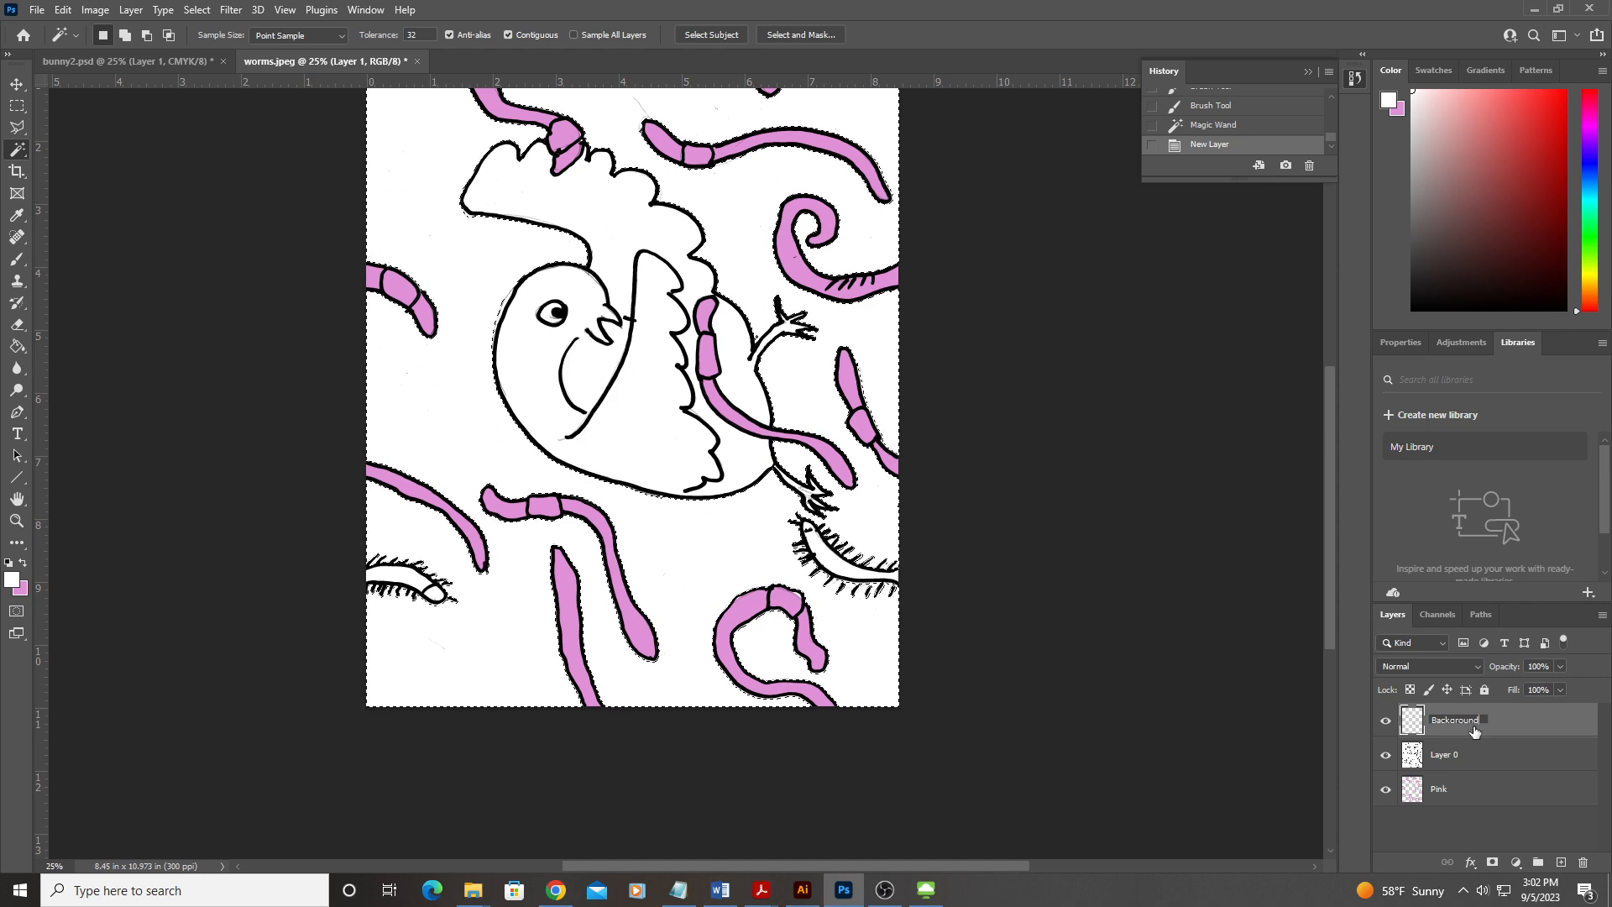
Step: Make Layer 0 active and expand the selection of the surrounding white area by 6 pixels
left_click(1465, 757)
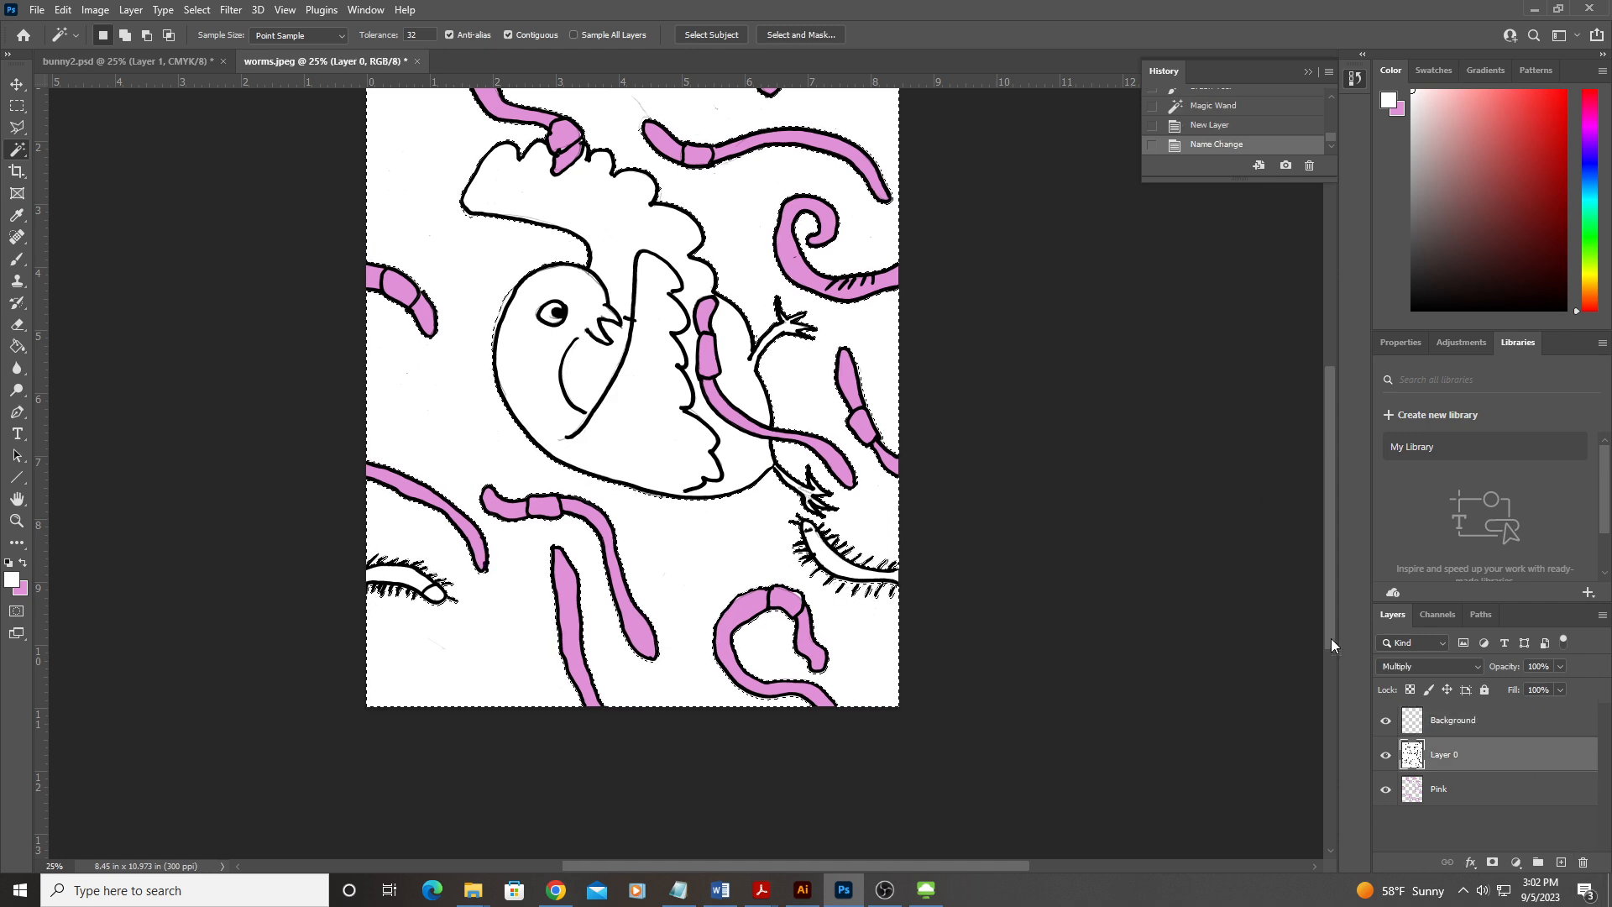
left_click(198, 10)
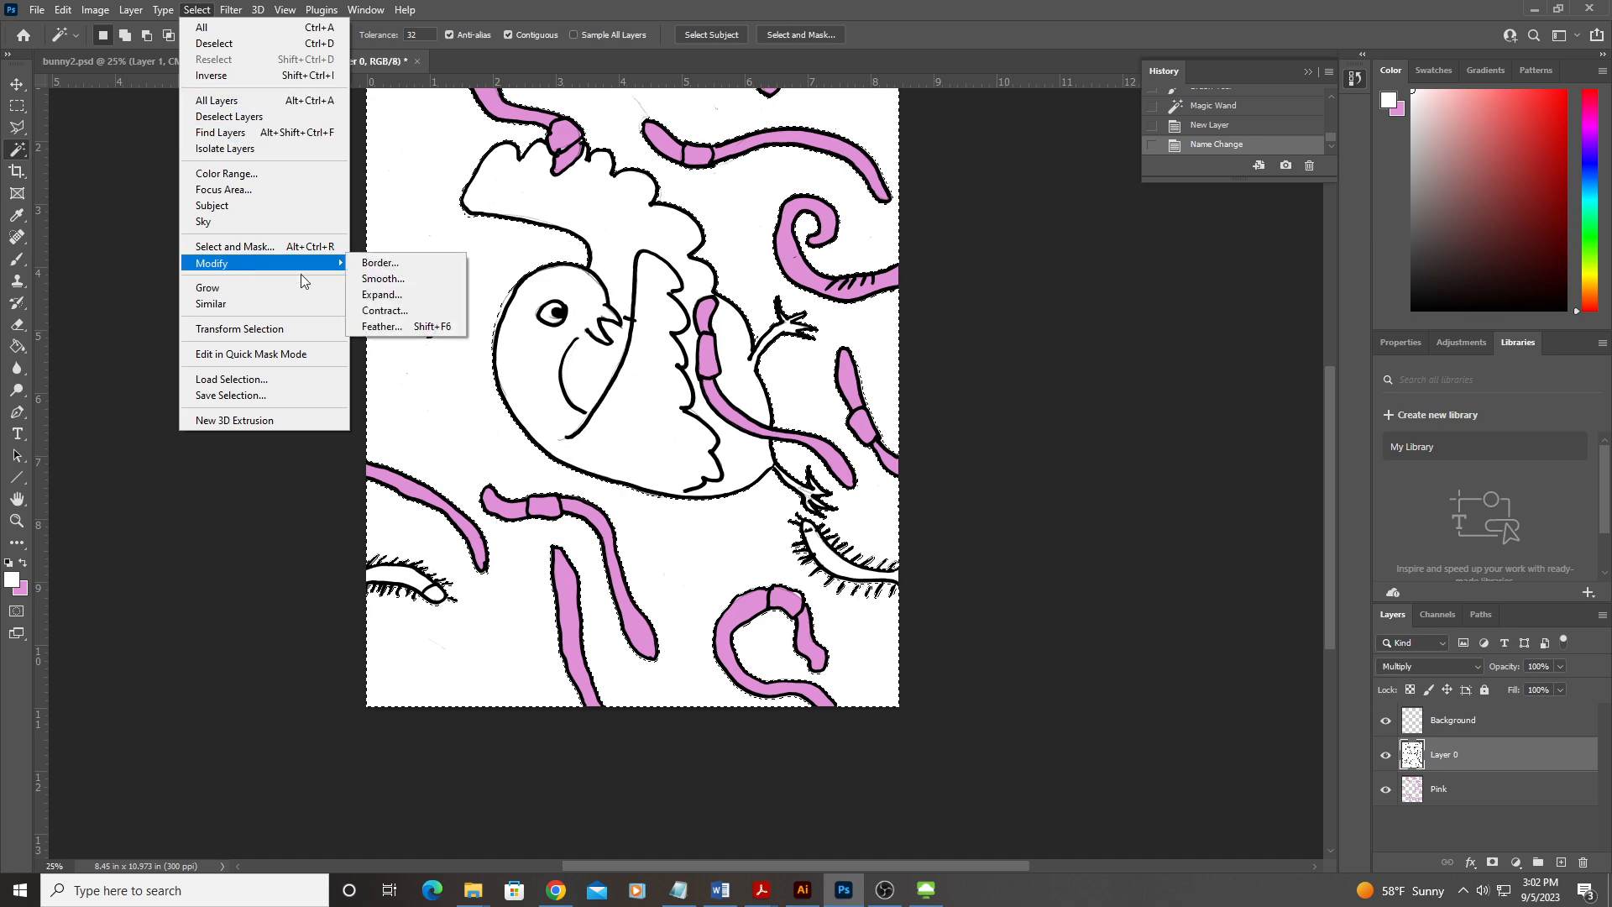
left_click(409, 301)
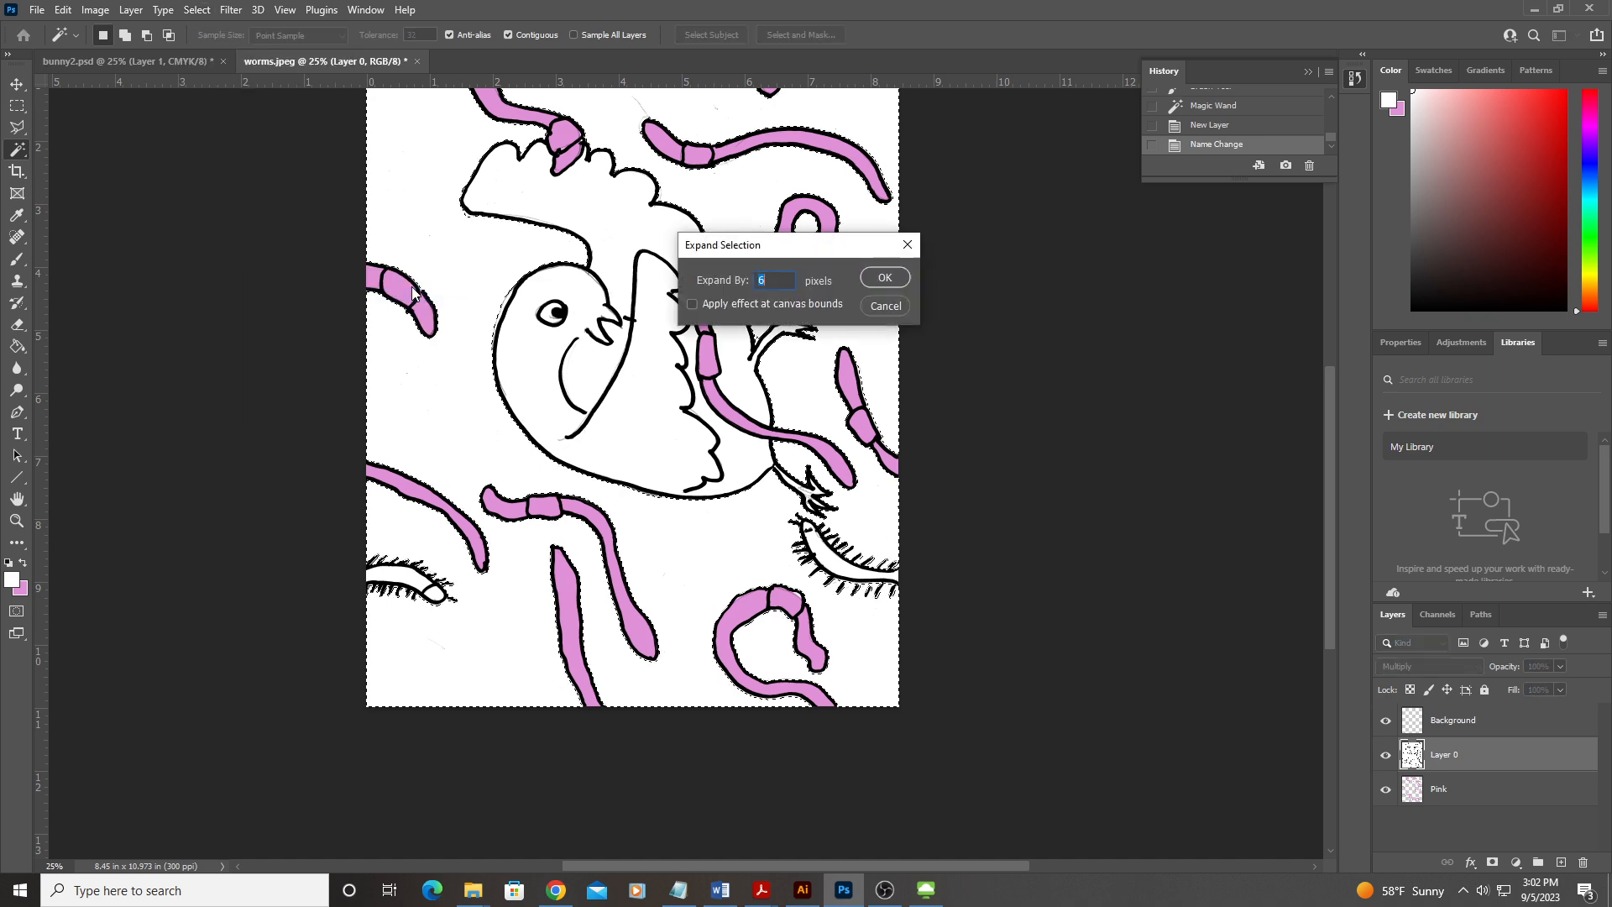
left_click(886, 277)
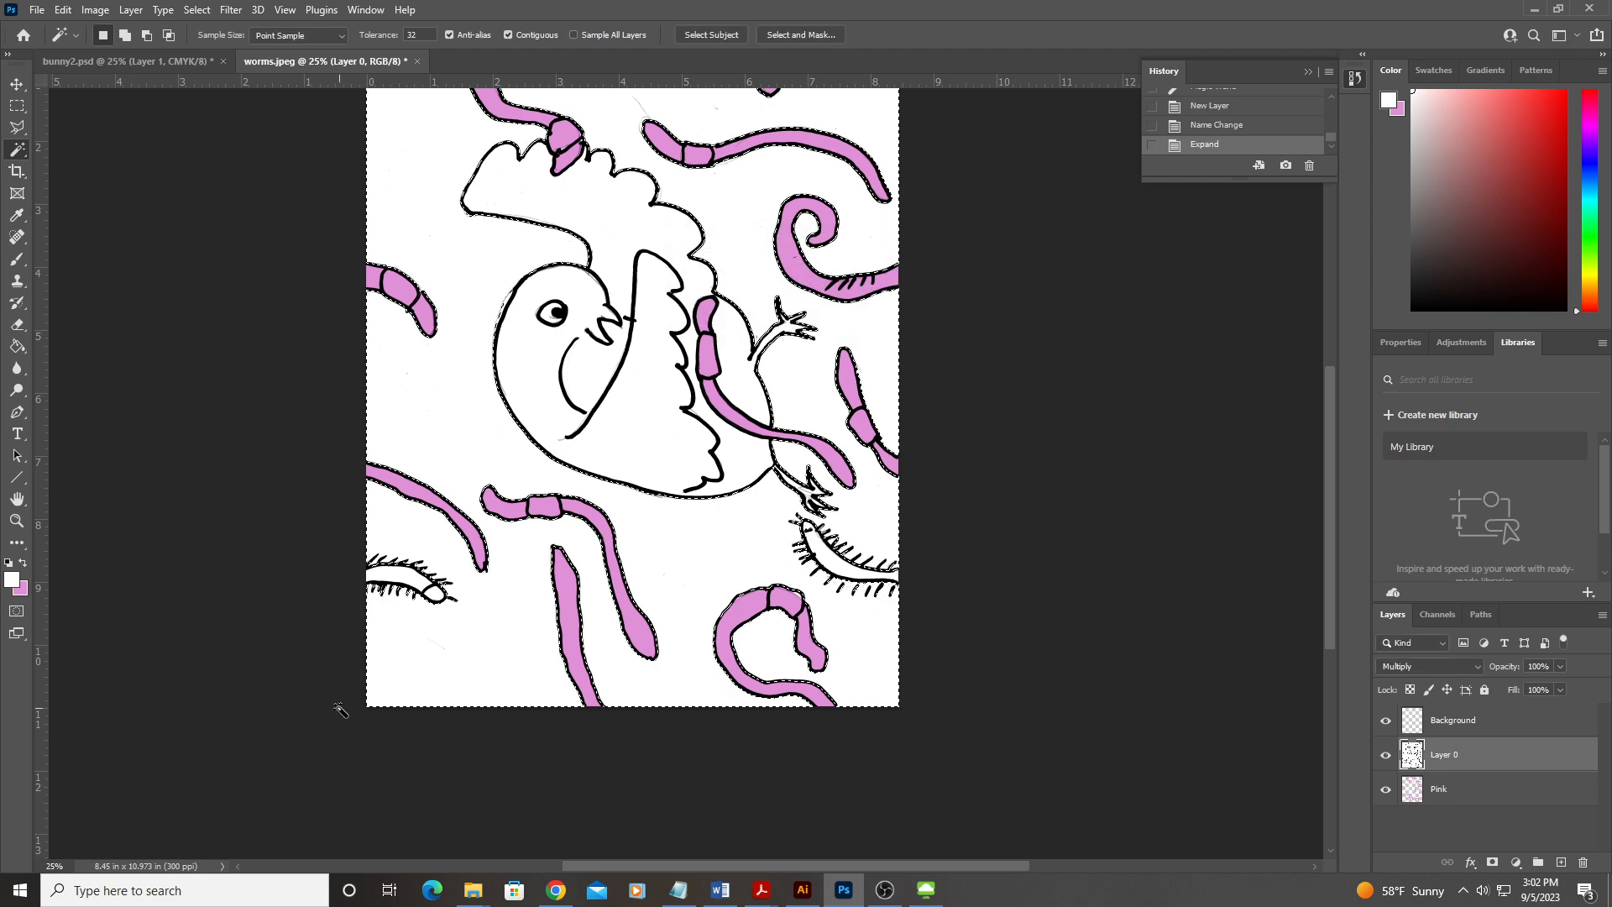
Step: Set the foreground colour to bright blue 03c1ff and activate the Brush tool for painting
left_click(14, 579)
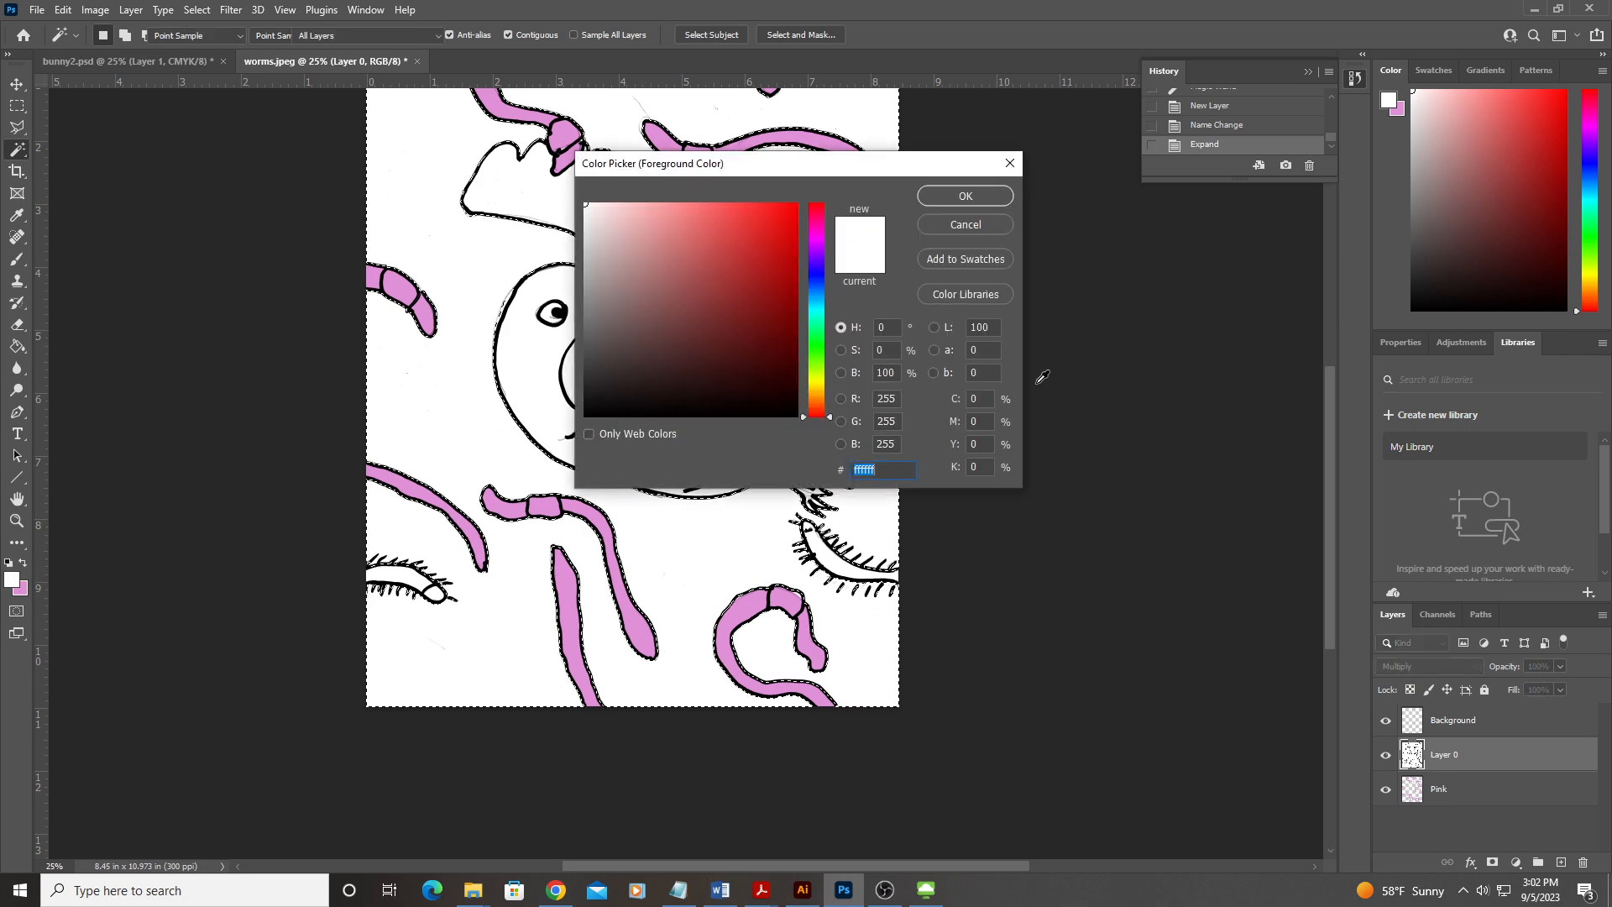
left_click(815, 301)
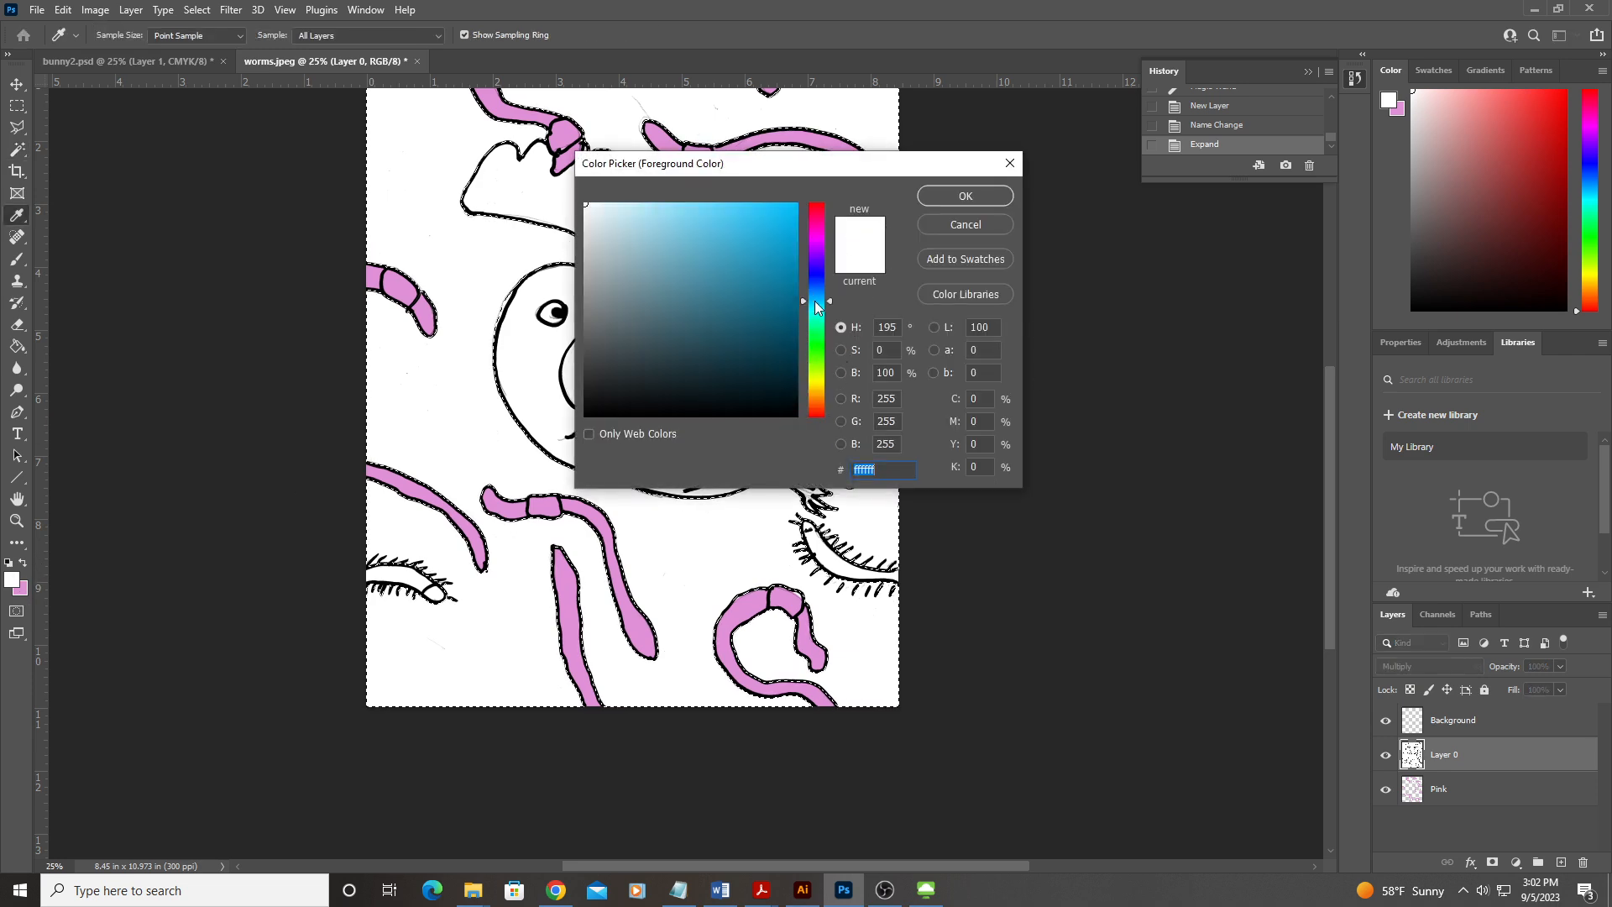
left_click(795, 204)
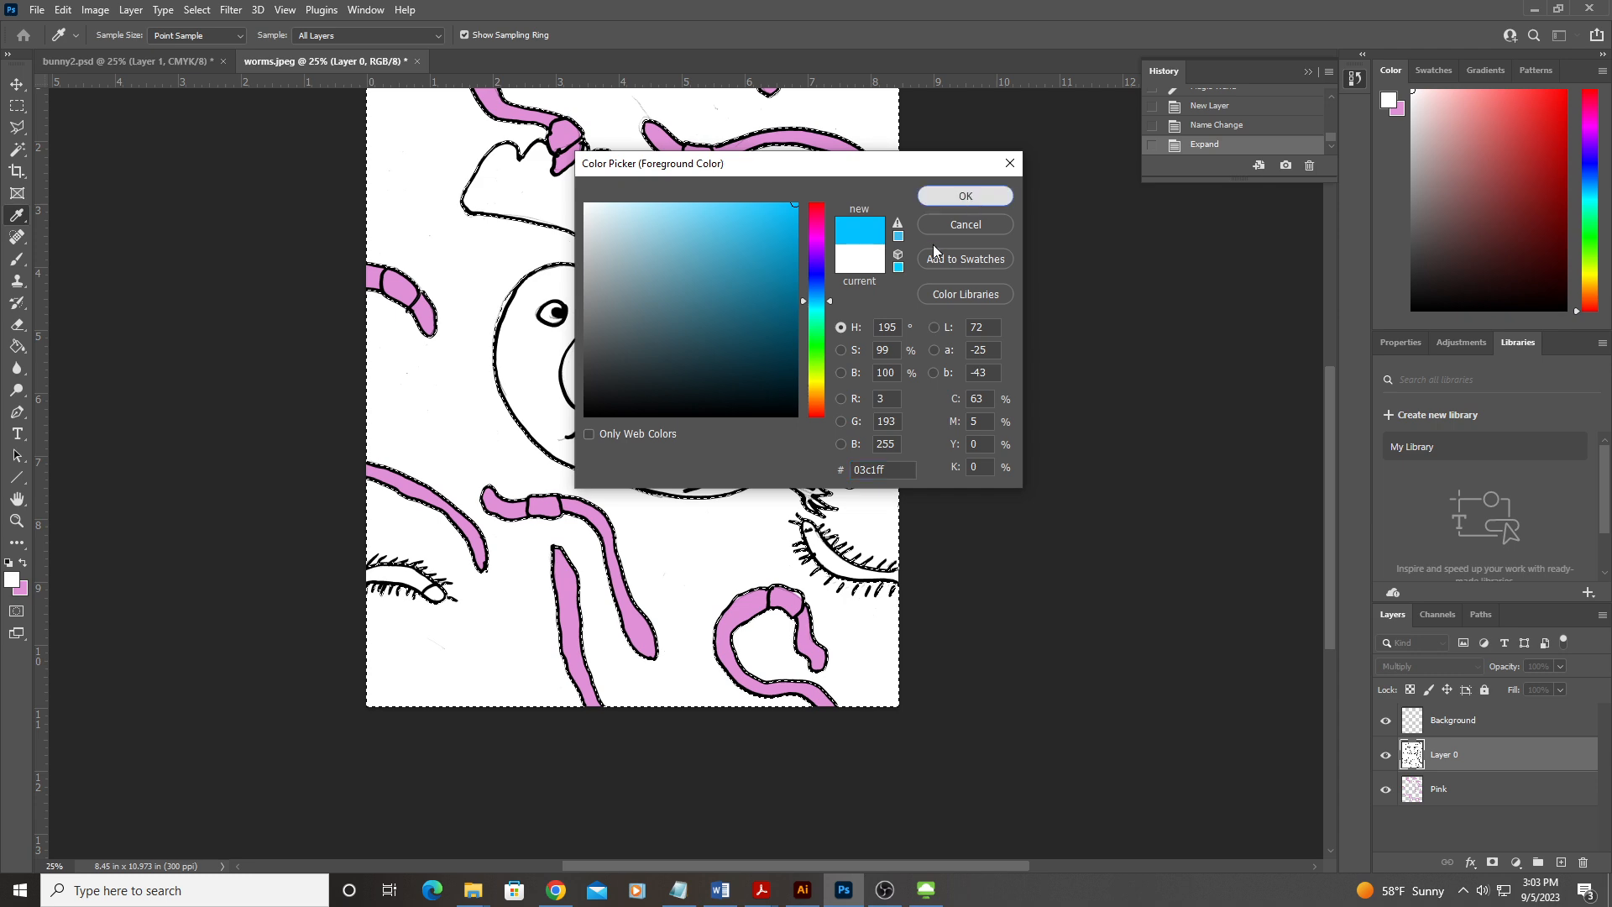
left_click(966, 195)
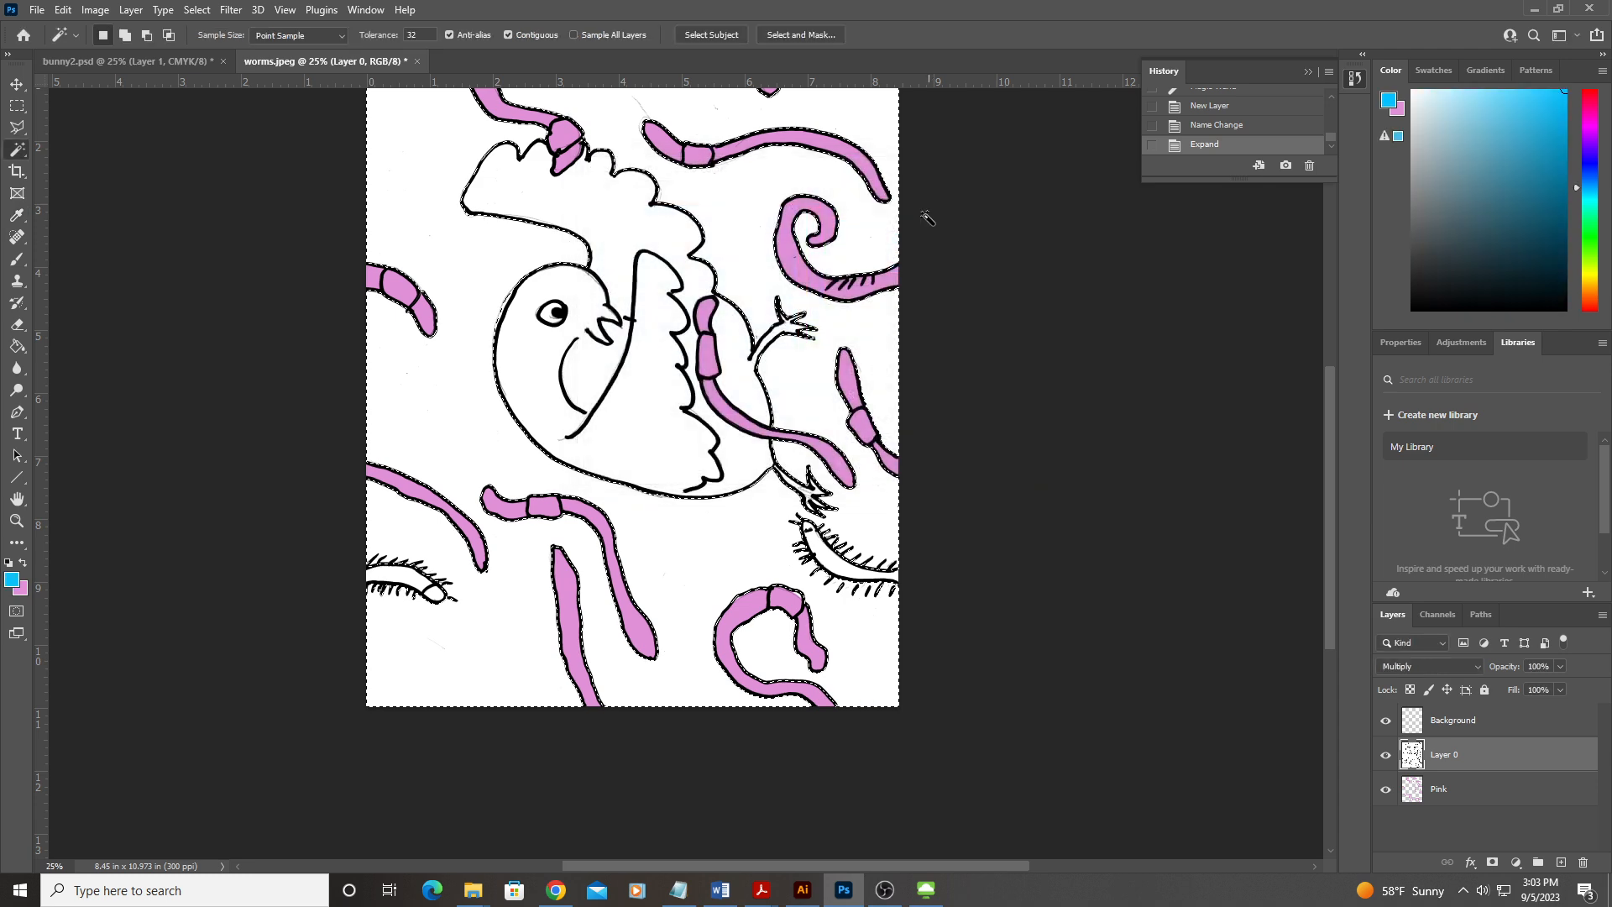
left_click(18, 260)
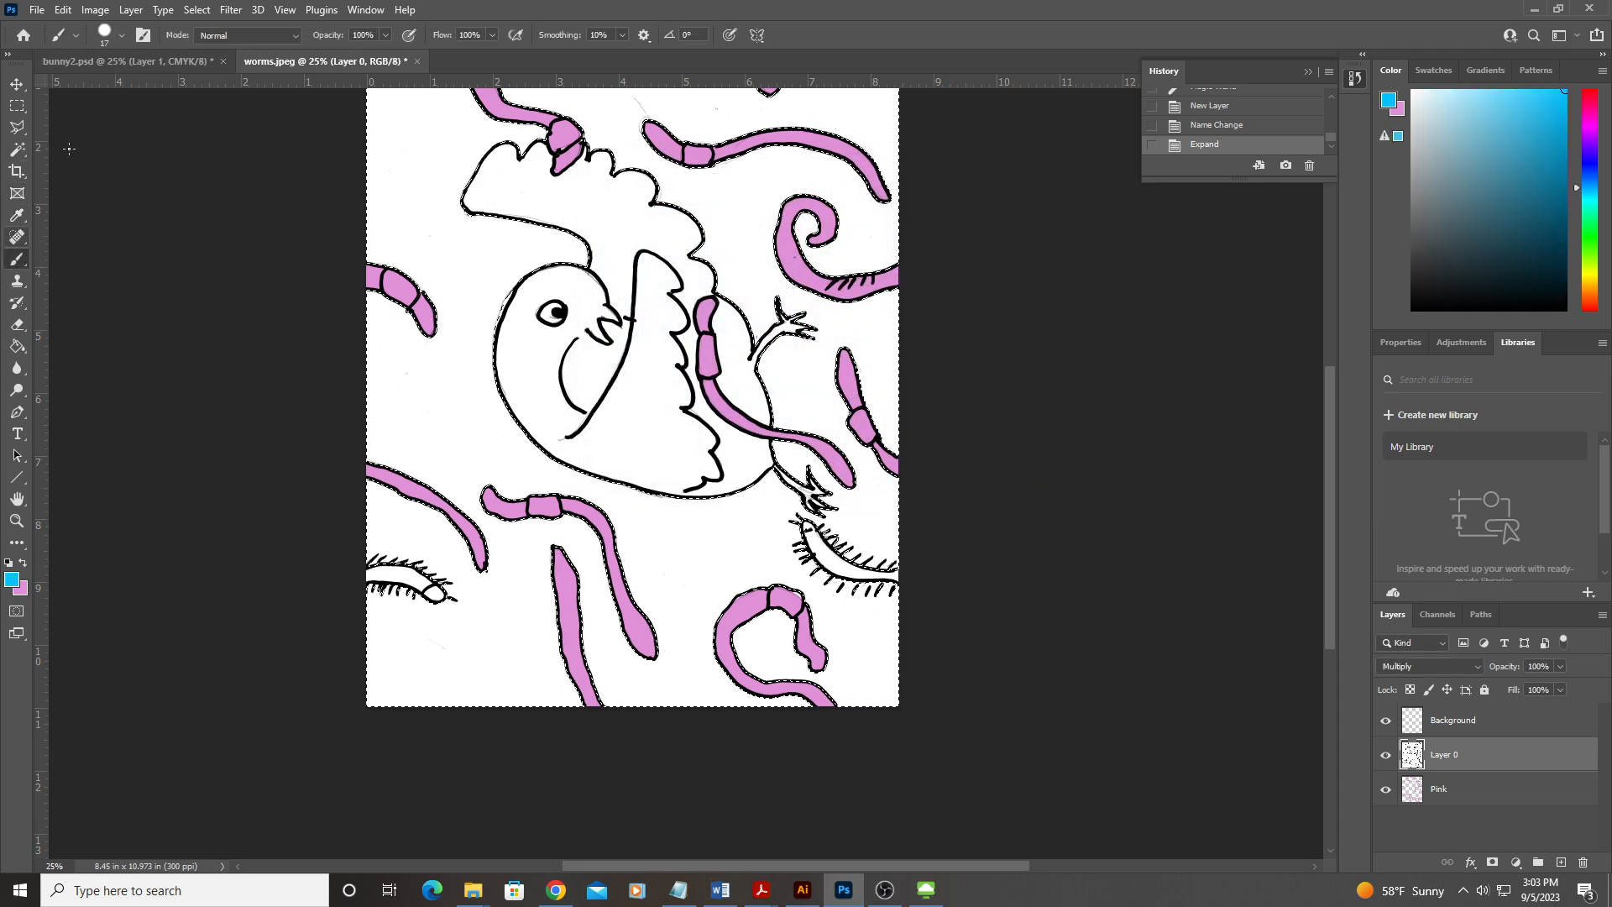
Step: Enlarge the brush to 2874 px for filling the selected area
left_click(122, 35)
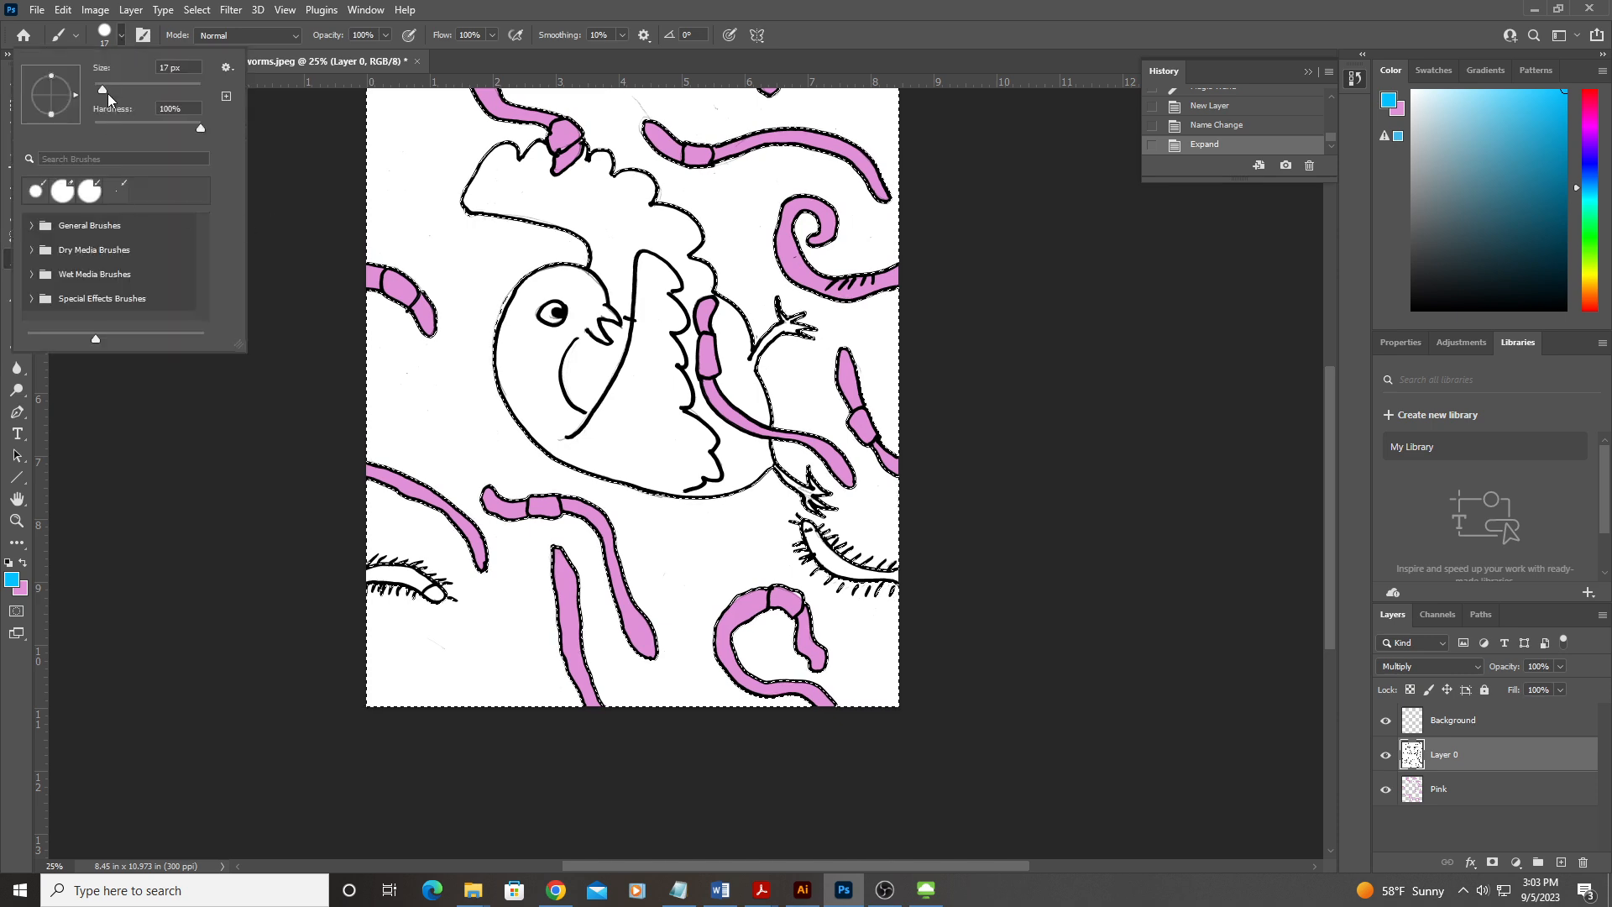
left_click_drag(101, 91, 158, 99)
left_click_drag(191, 89, 196, 89)
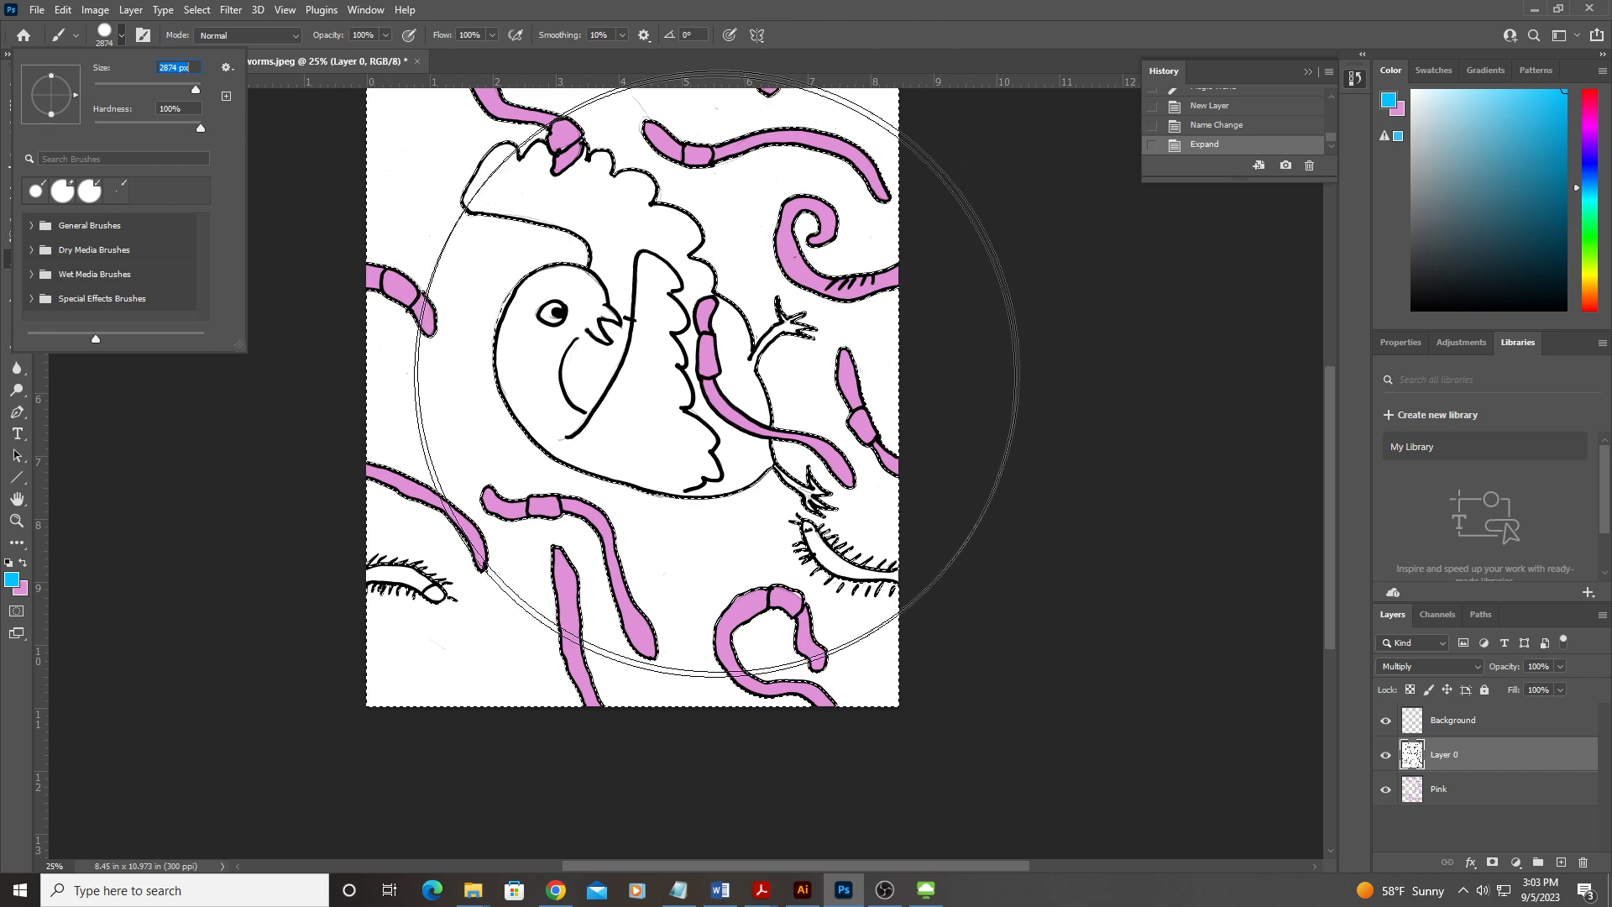
mouse_move(430, 588)
left_mouse_down()
mouse_move(491, 582)
mouse_move(962, 365)
mouse_move(651, 693)
mouse_move(764, 97)
mouse_move(735, 384)
left_mouse_up()
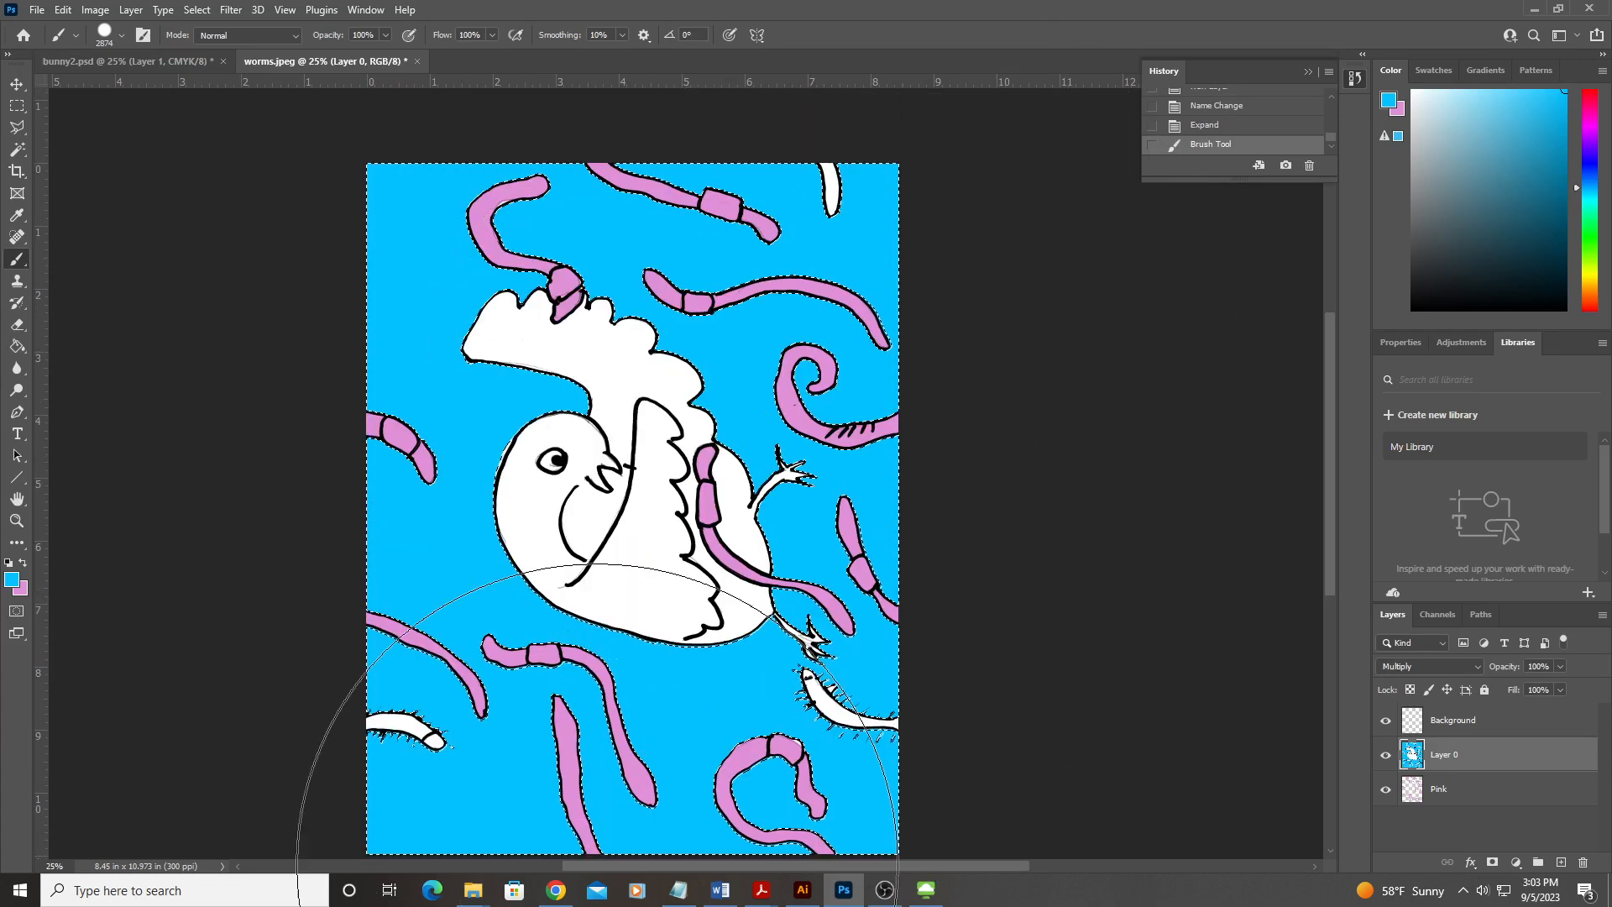
left_click(598, 865)
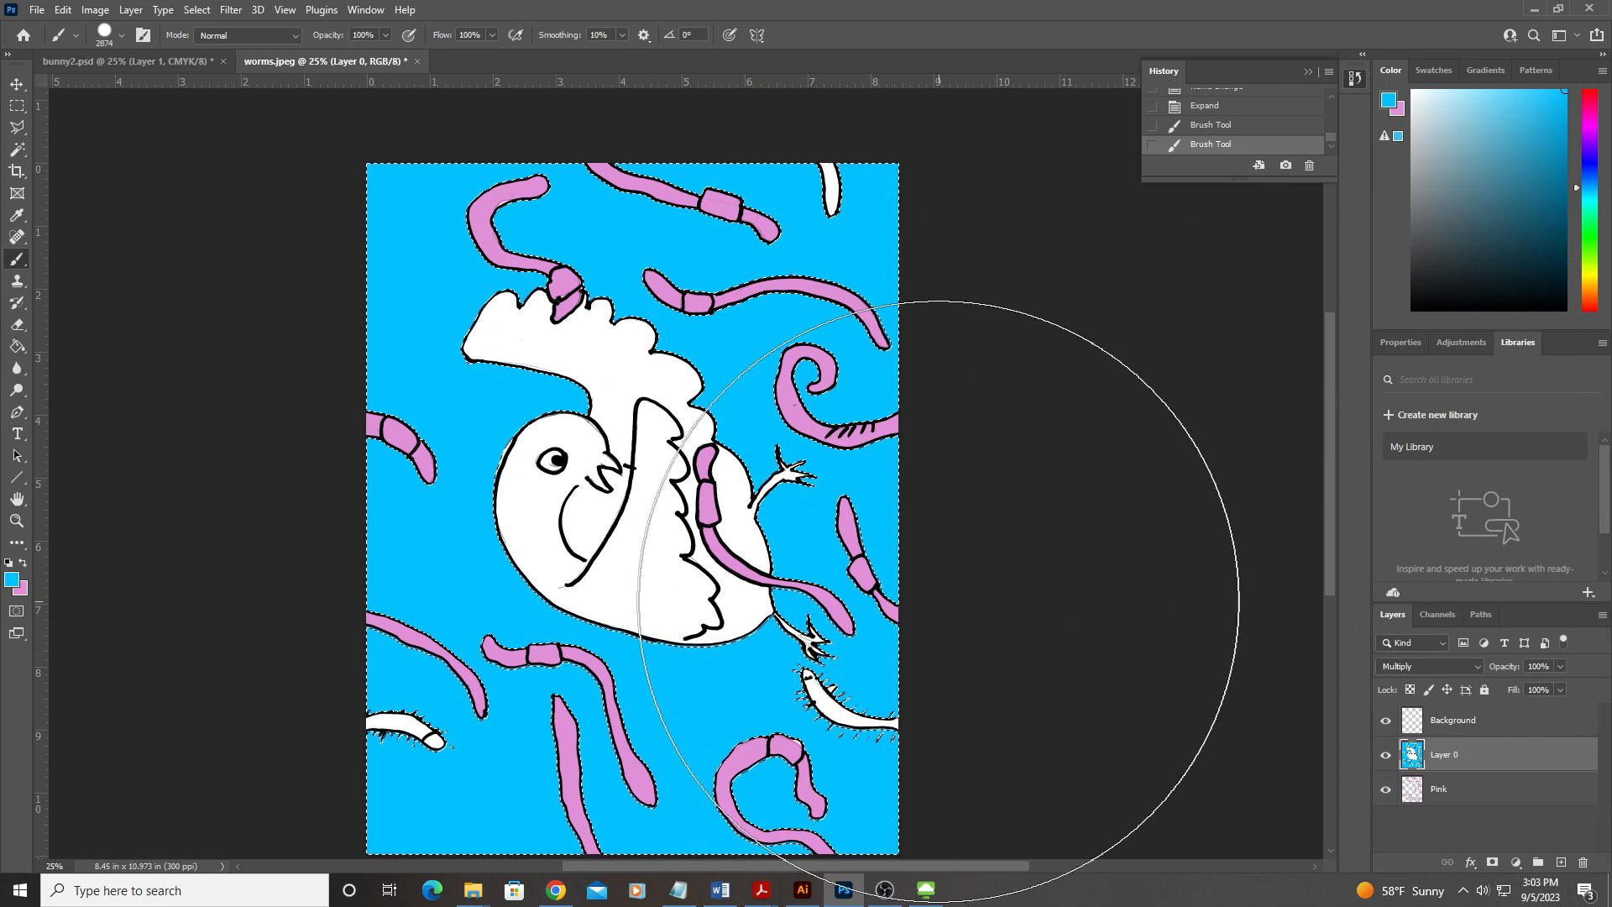
left_click(1218, 126)
left_click(1219, 107)
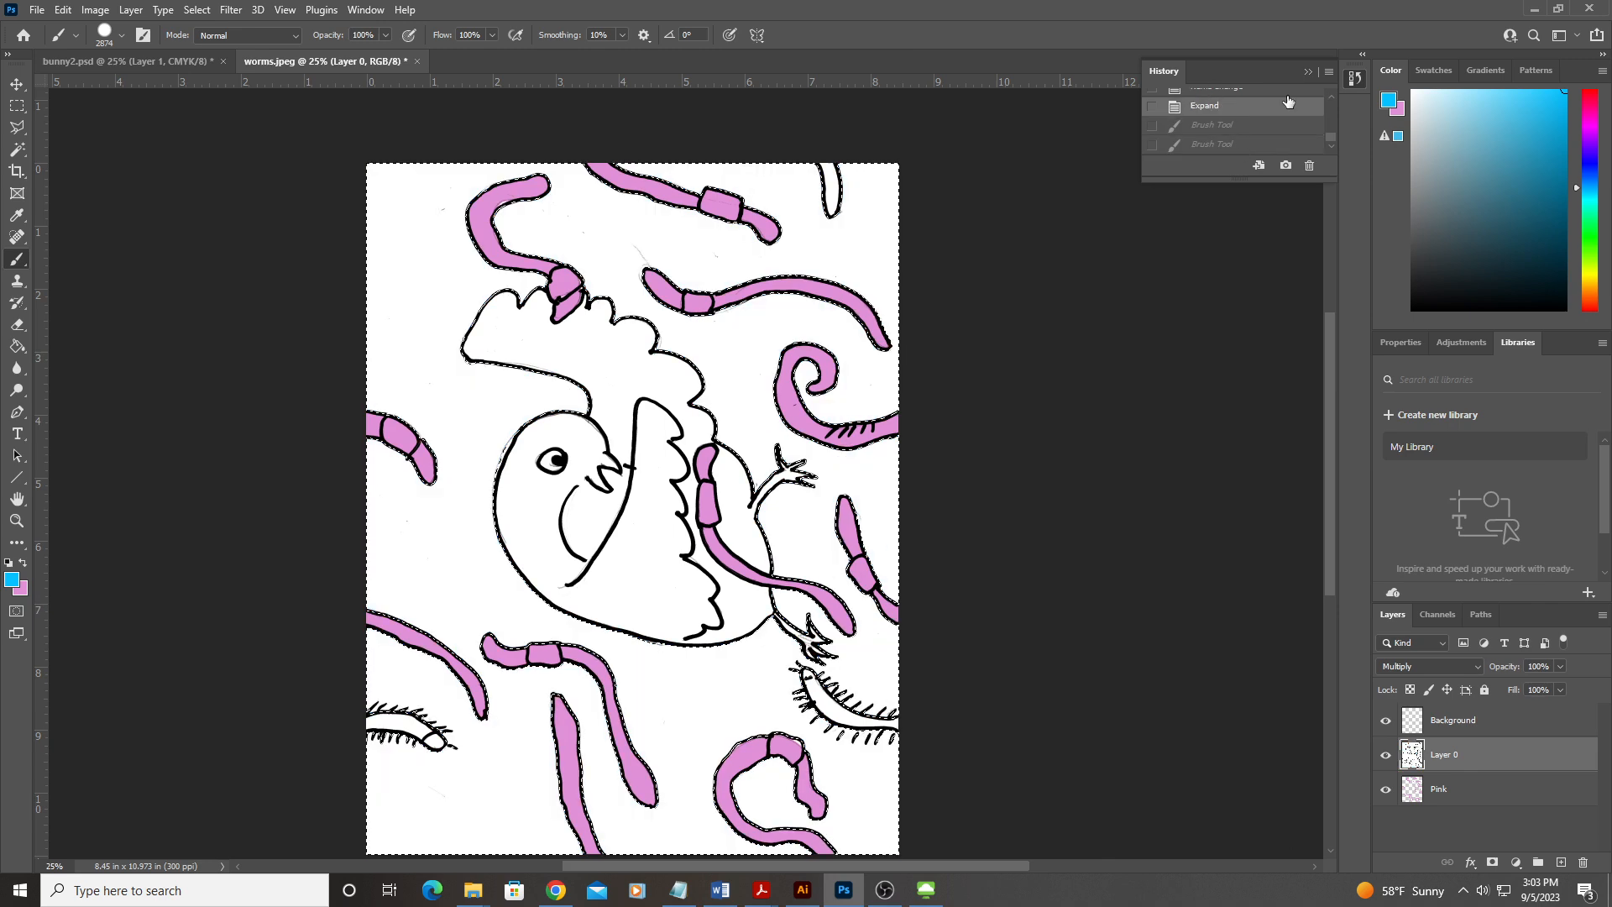
left_click(1355, 81)
left_click(1355, 81)
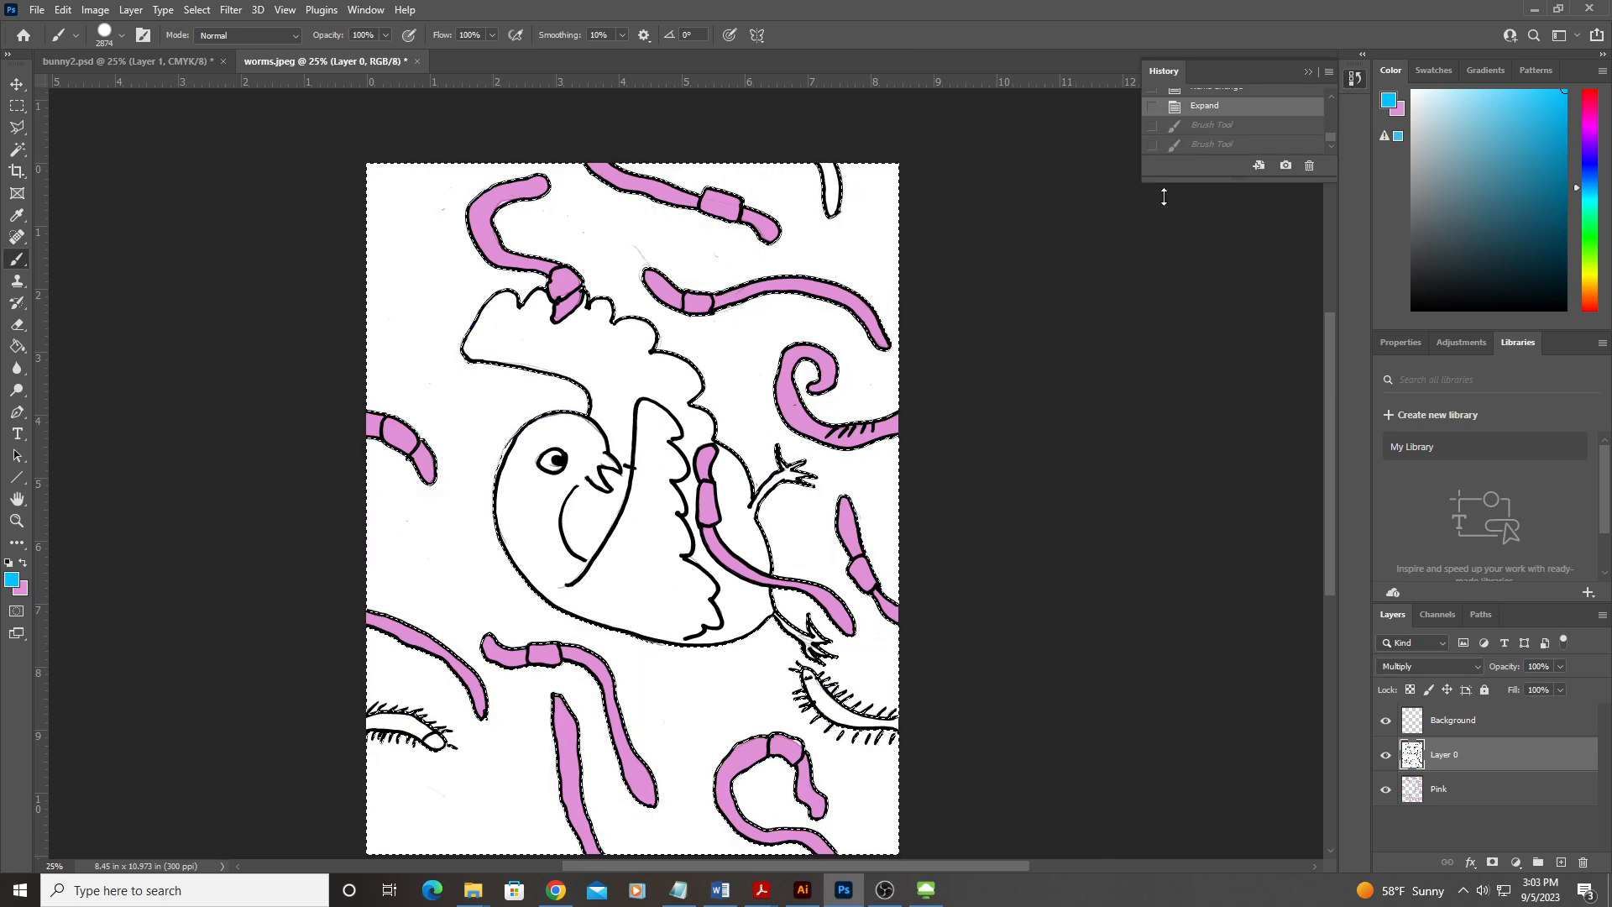
Step: Paint the selected area around the bird and worms bright blue on the Background layer
left_click(1516, 721)
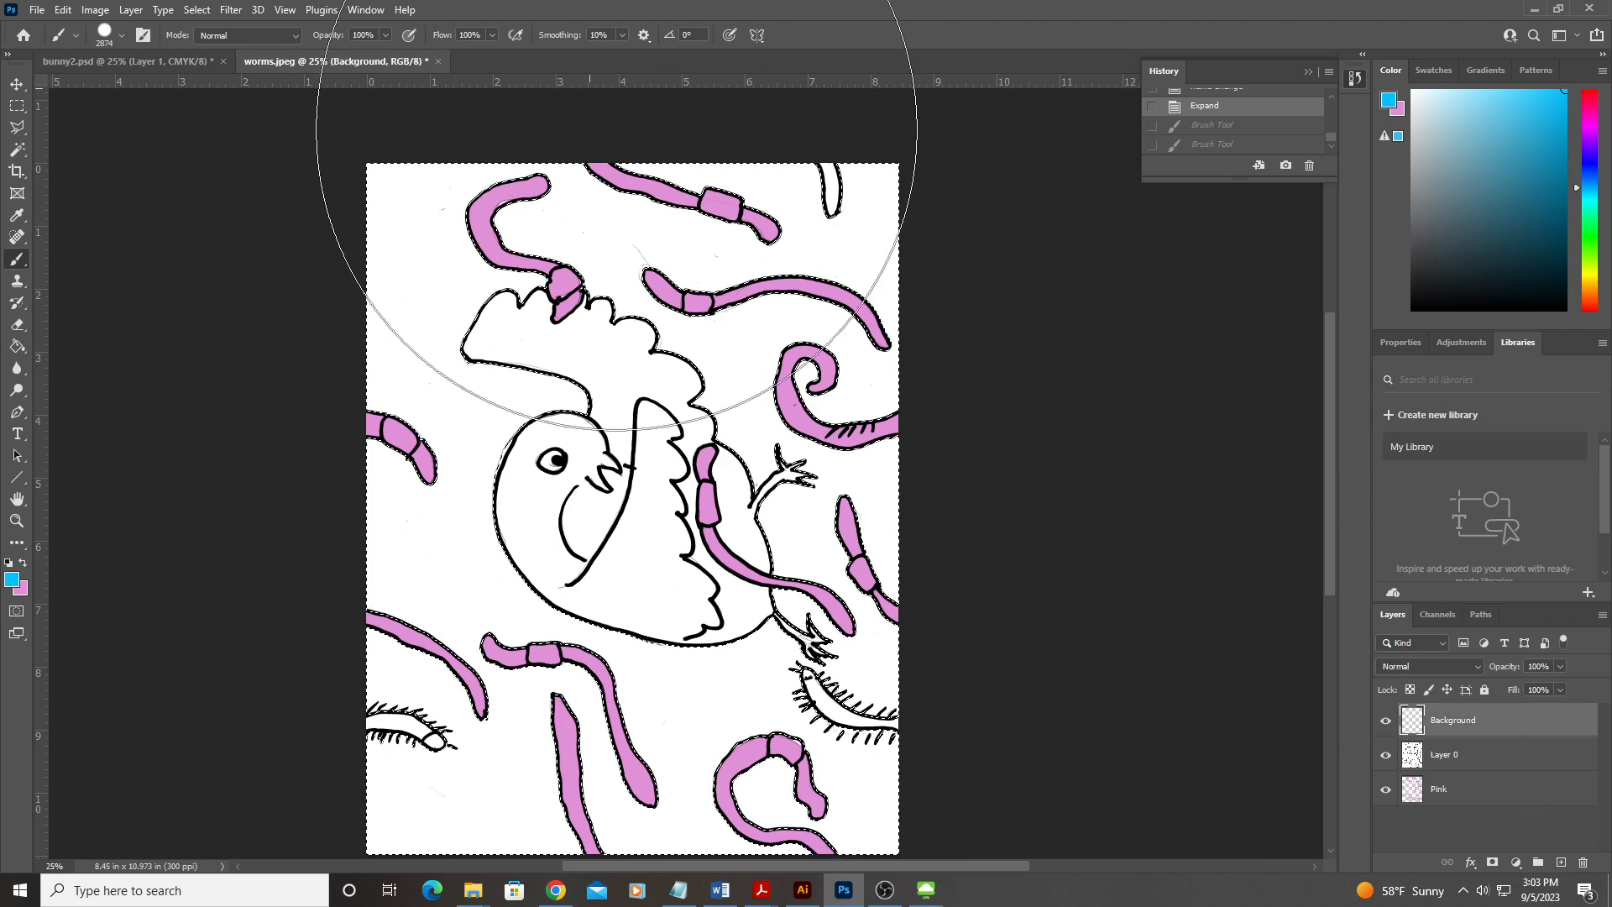
mouse_move(644, 389)
left_mouse_down()
mouse_move(612, 414)
mouse_move(460, 387)
mouse_move(482, 828)
mouse_move(1016, 723)
mouse_move(839, 210)
mouse_move(500, 556)
left_mouse_up()
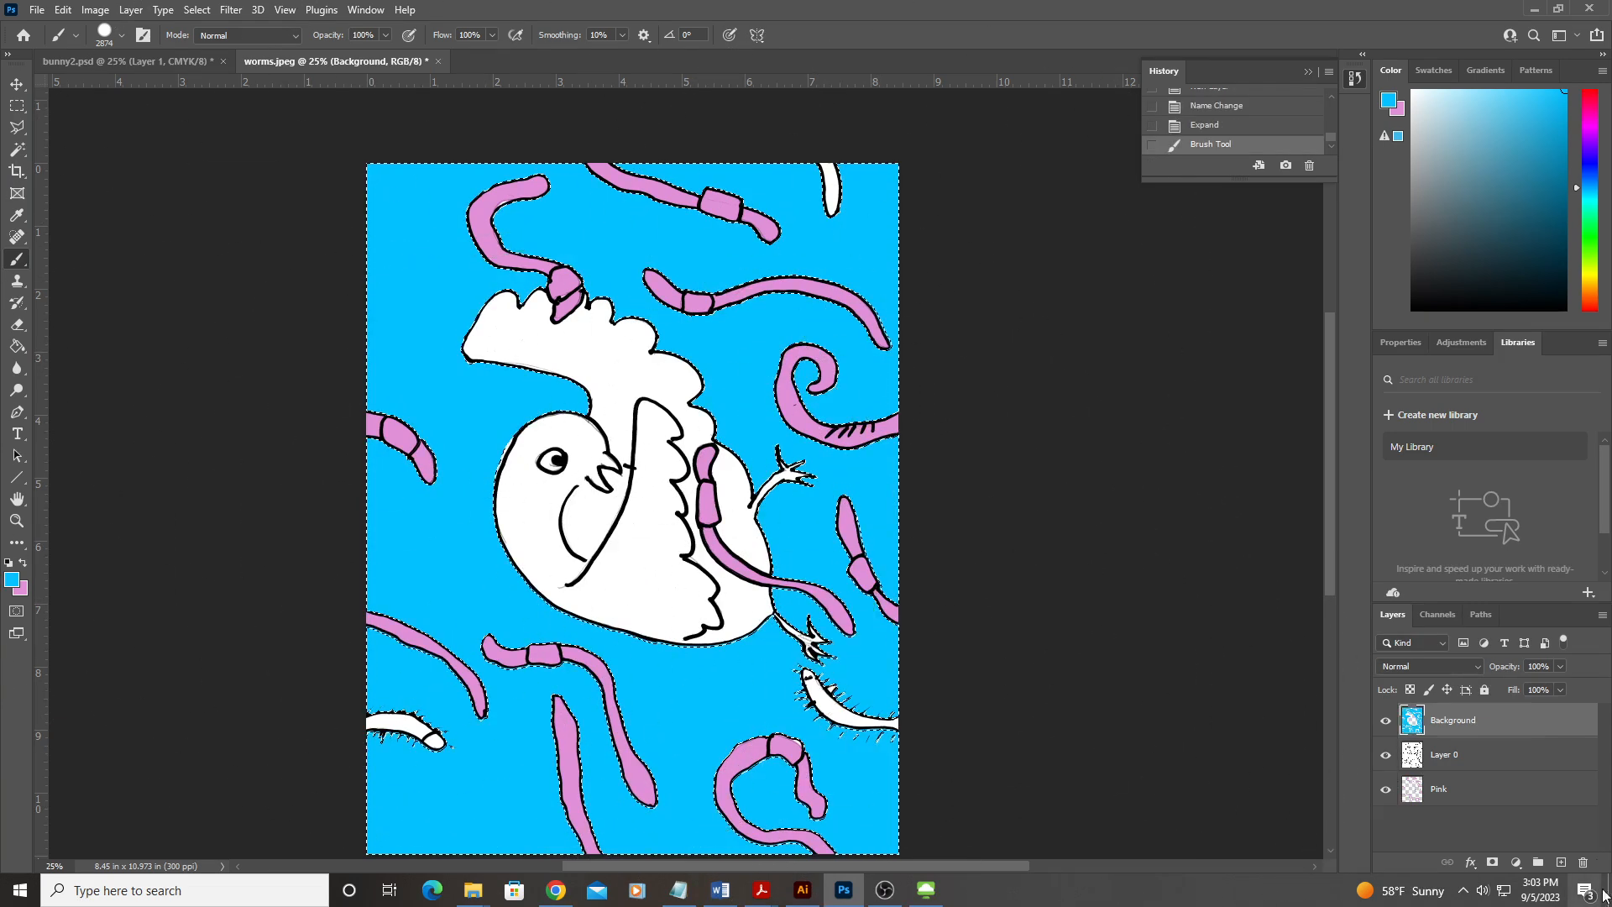
Step: Hide Layer 0 and Pink to examine the blue Background layer alone, and show both layers again
left_click(1386, 755)
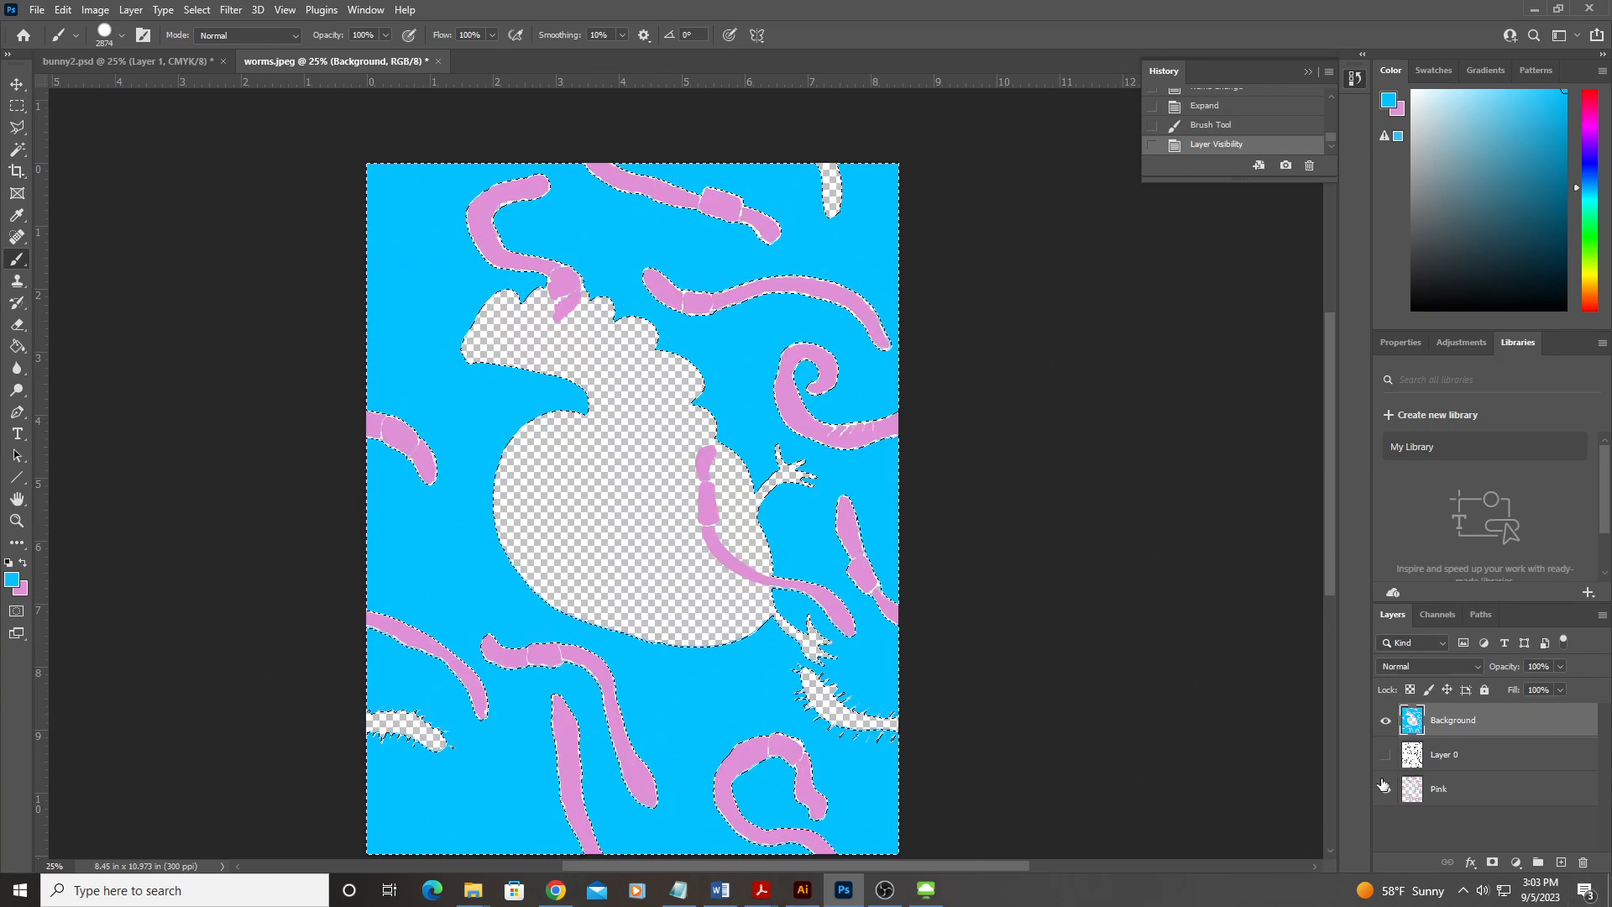
left_click(1384, 794)
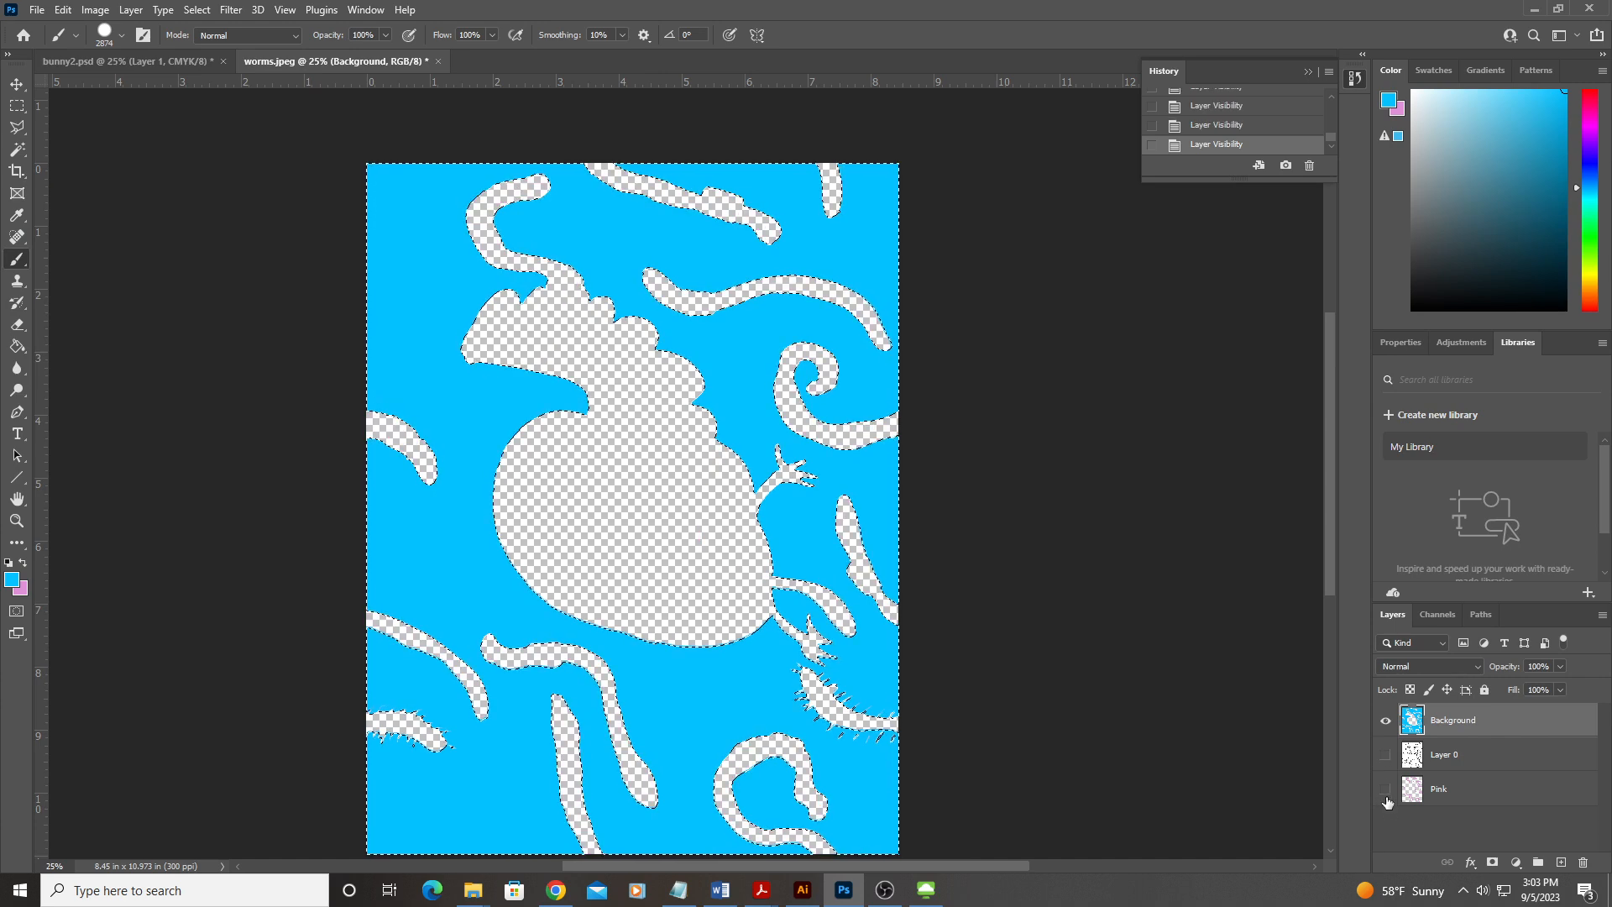
left_click(1384, 758)
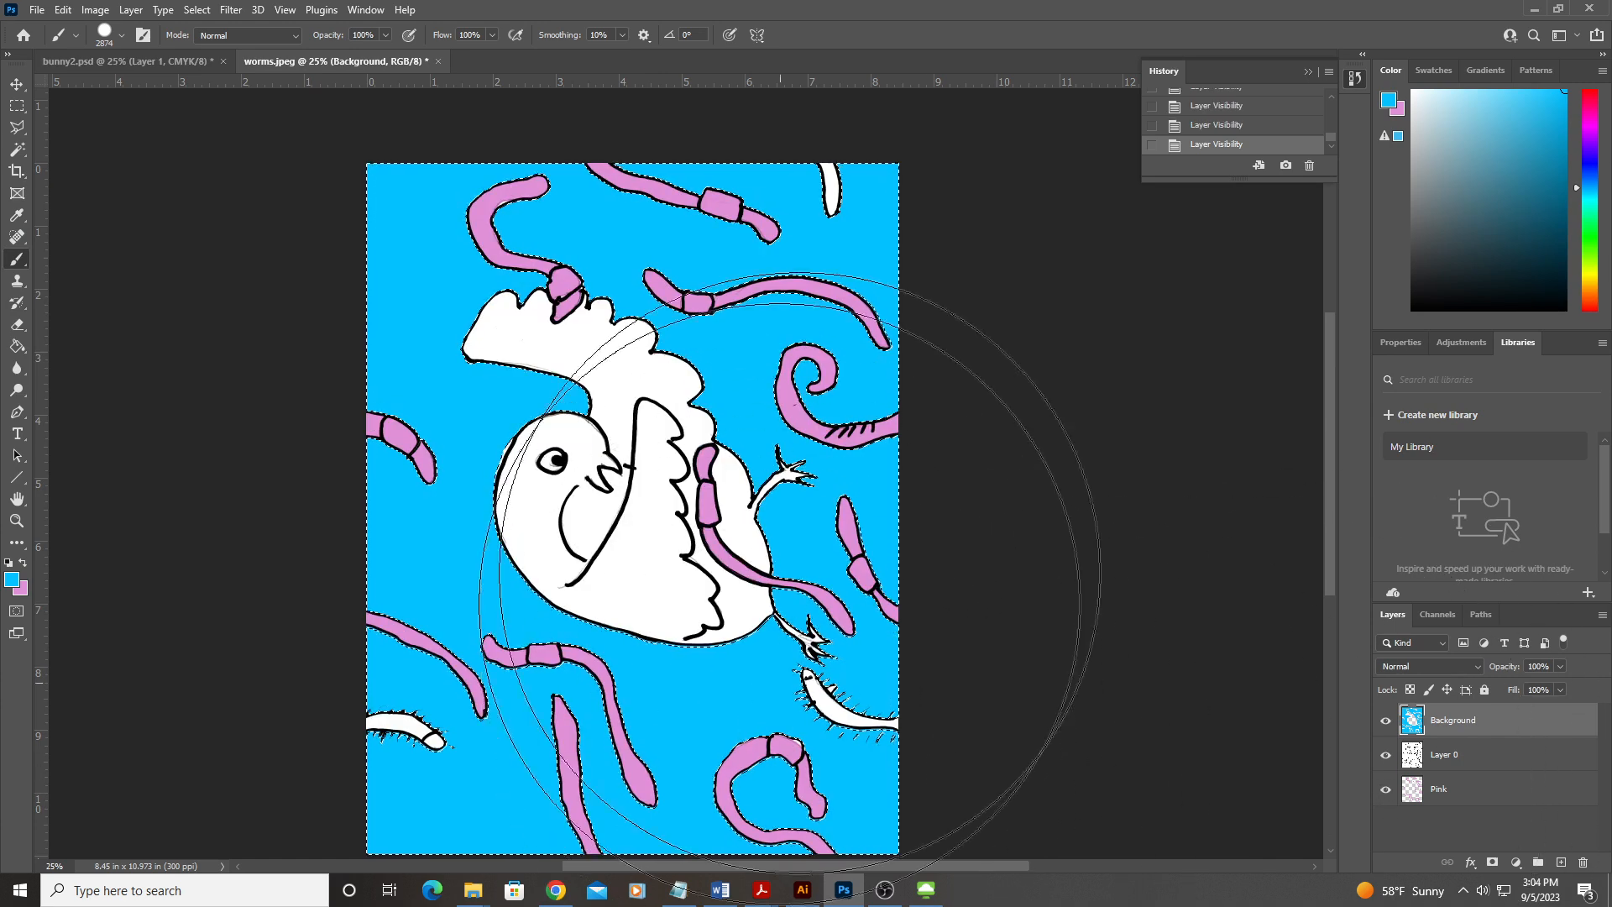
Step: Clear the selection and select the blue background by sampling its colour with Color Range
key("ctrl+d")
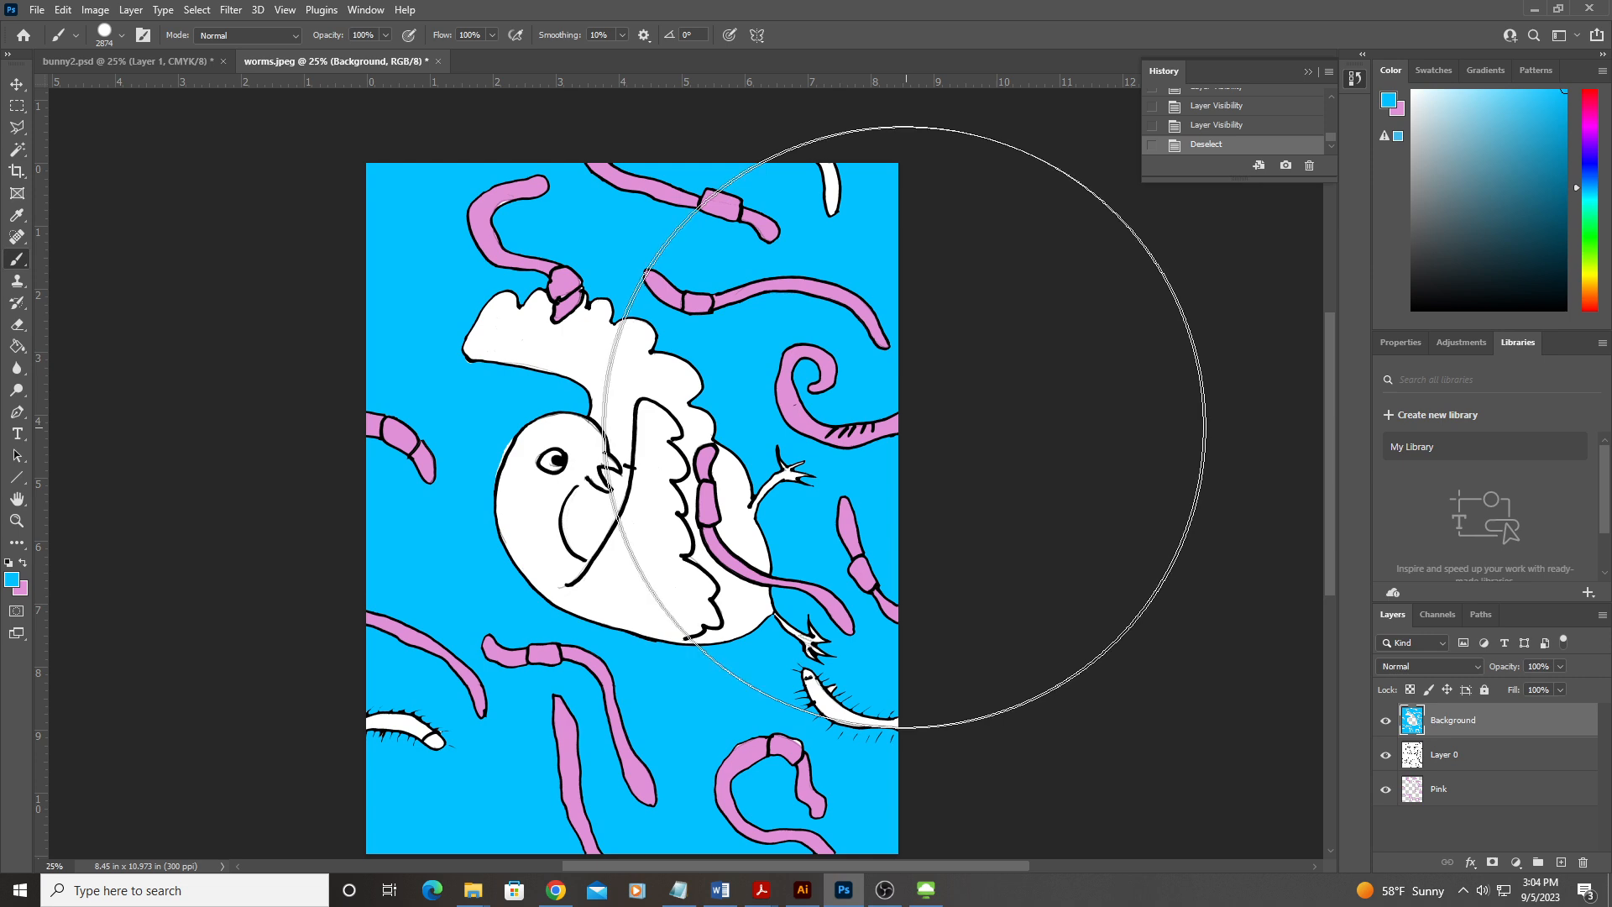
left_click(17, 84)
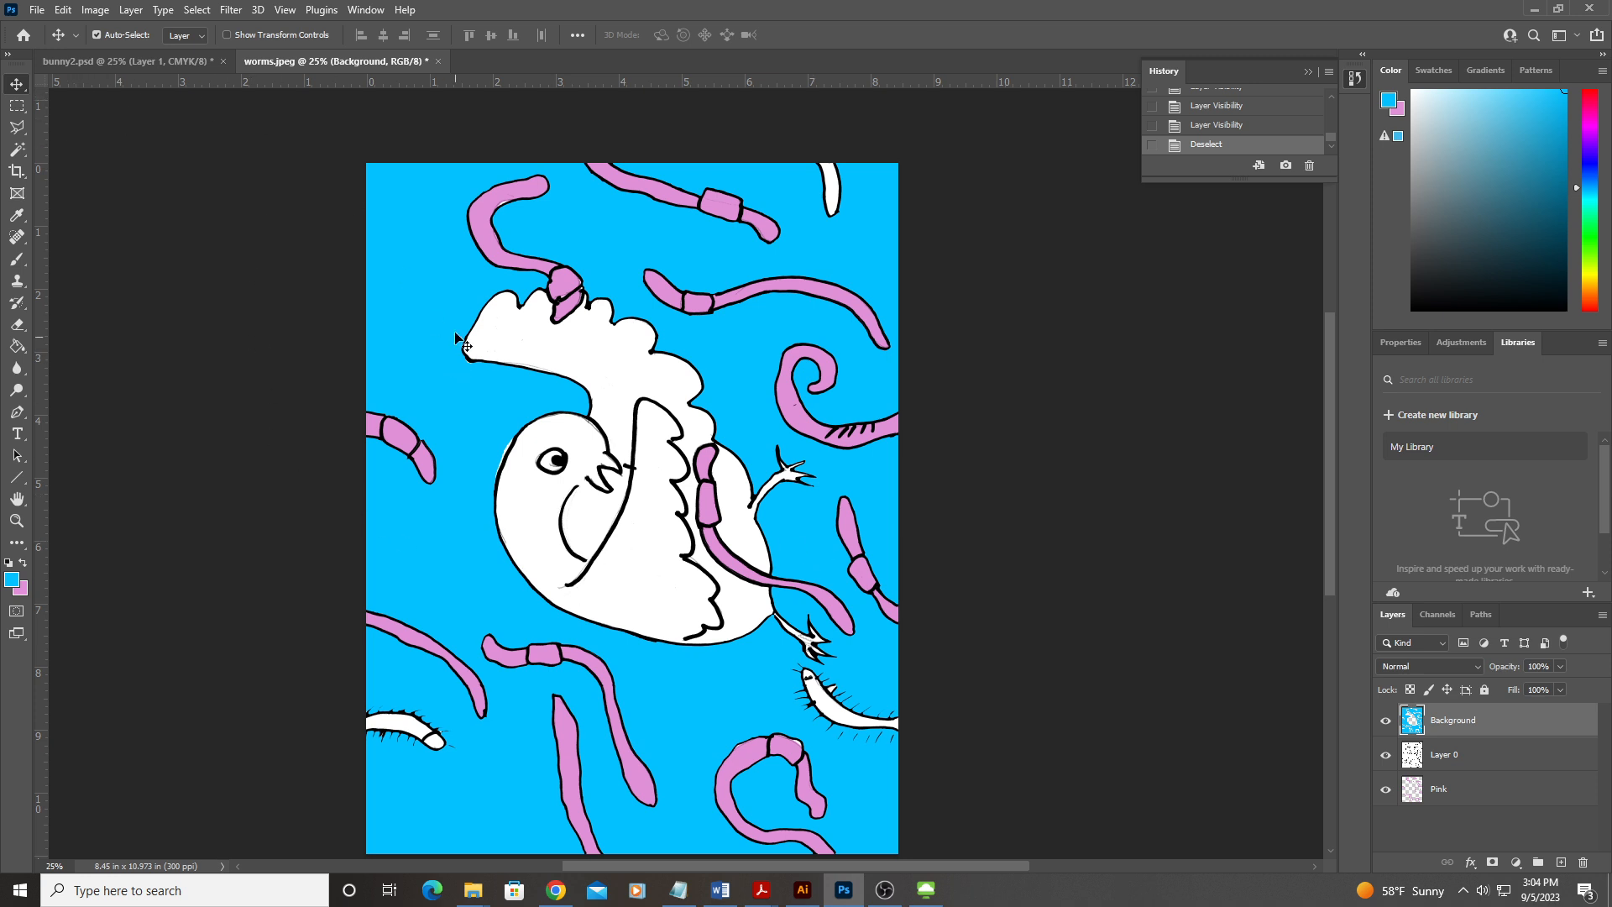
left_click(199, 10)
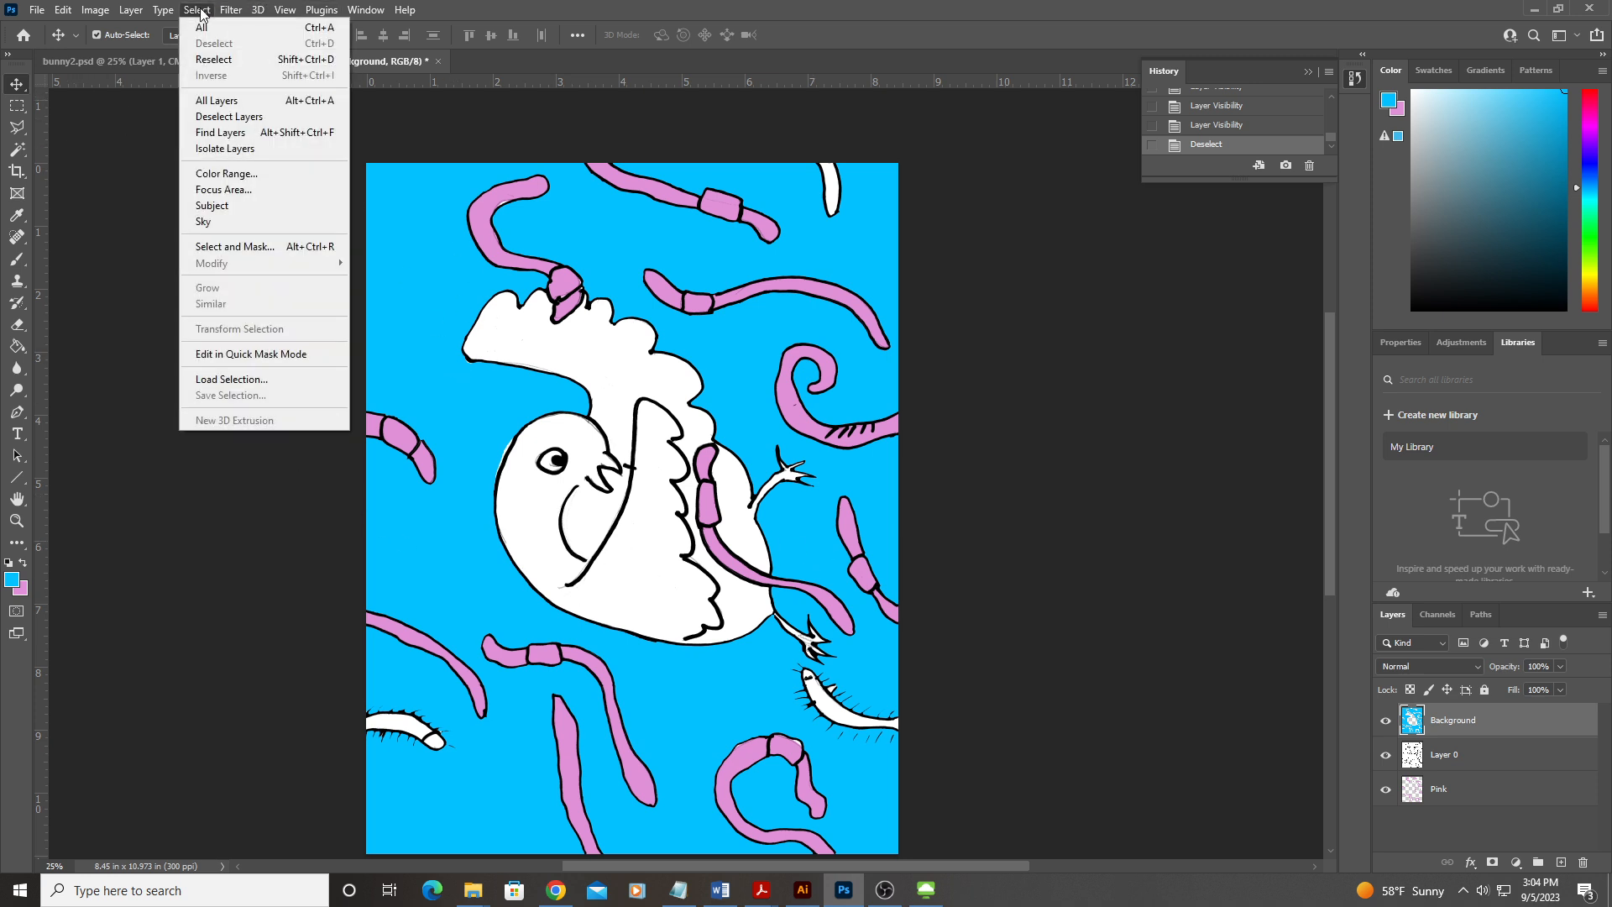
left_click(285, 172)
left_click_drag(694, 142, 1031, 191)
left_click(870, 237)
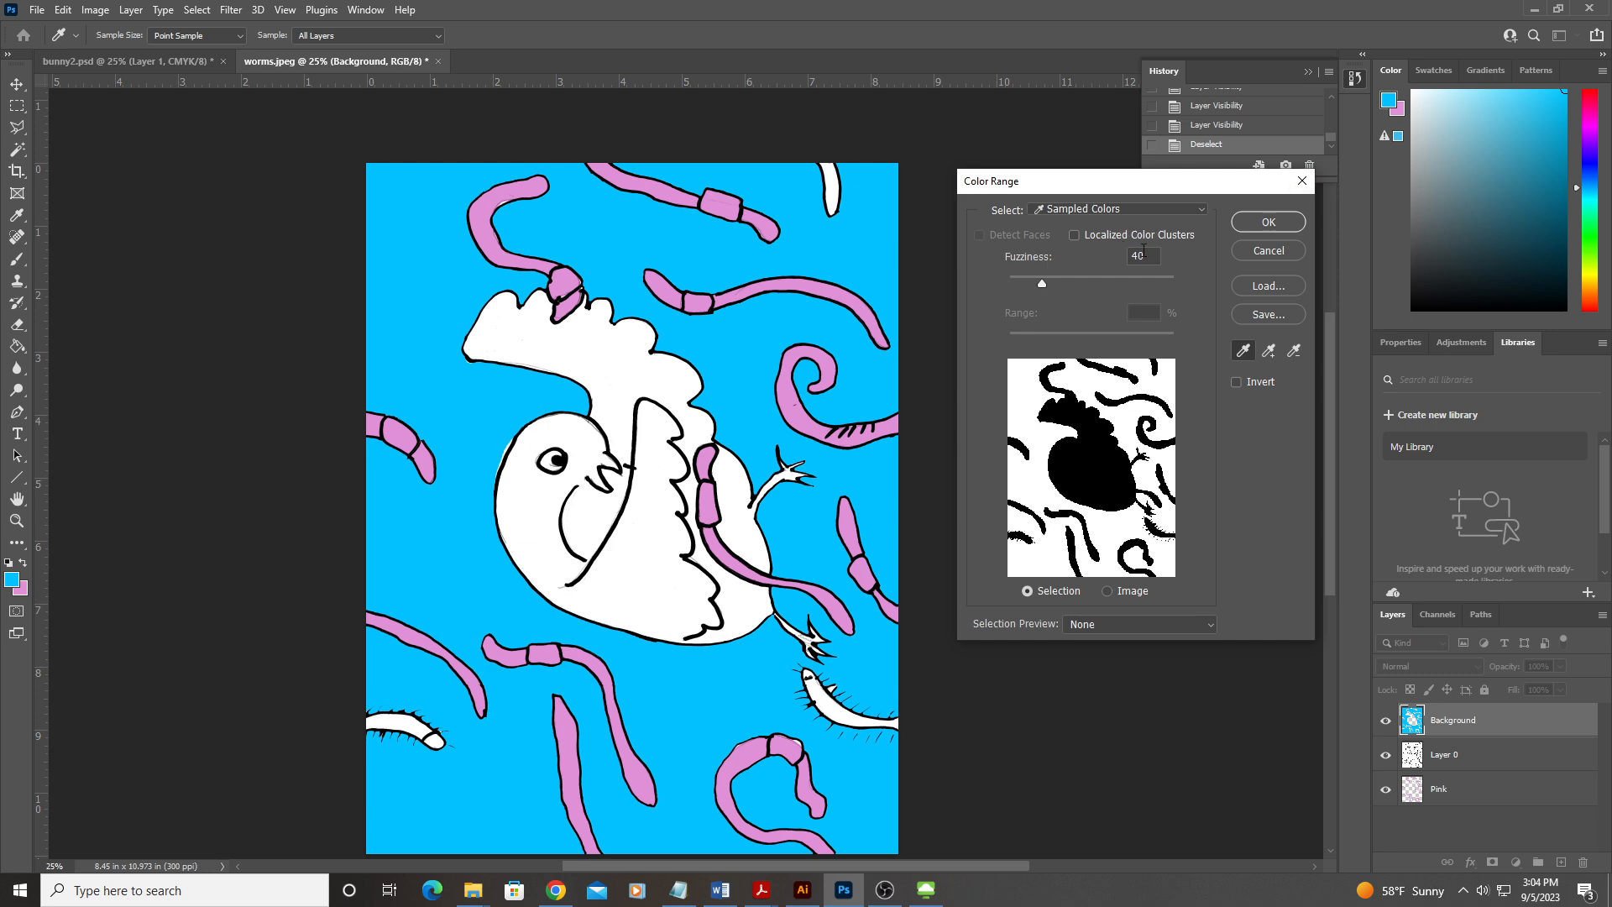
left_click(1268, 222)
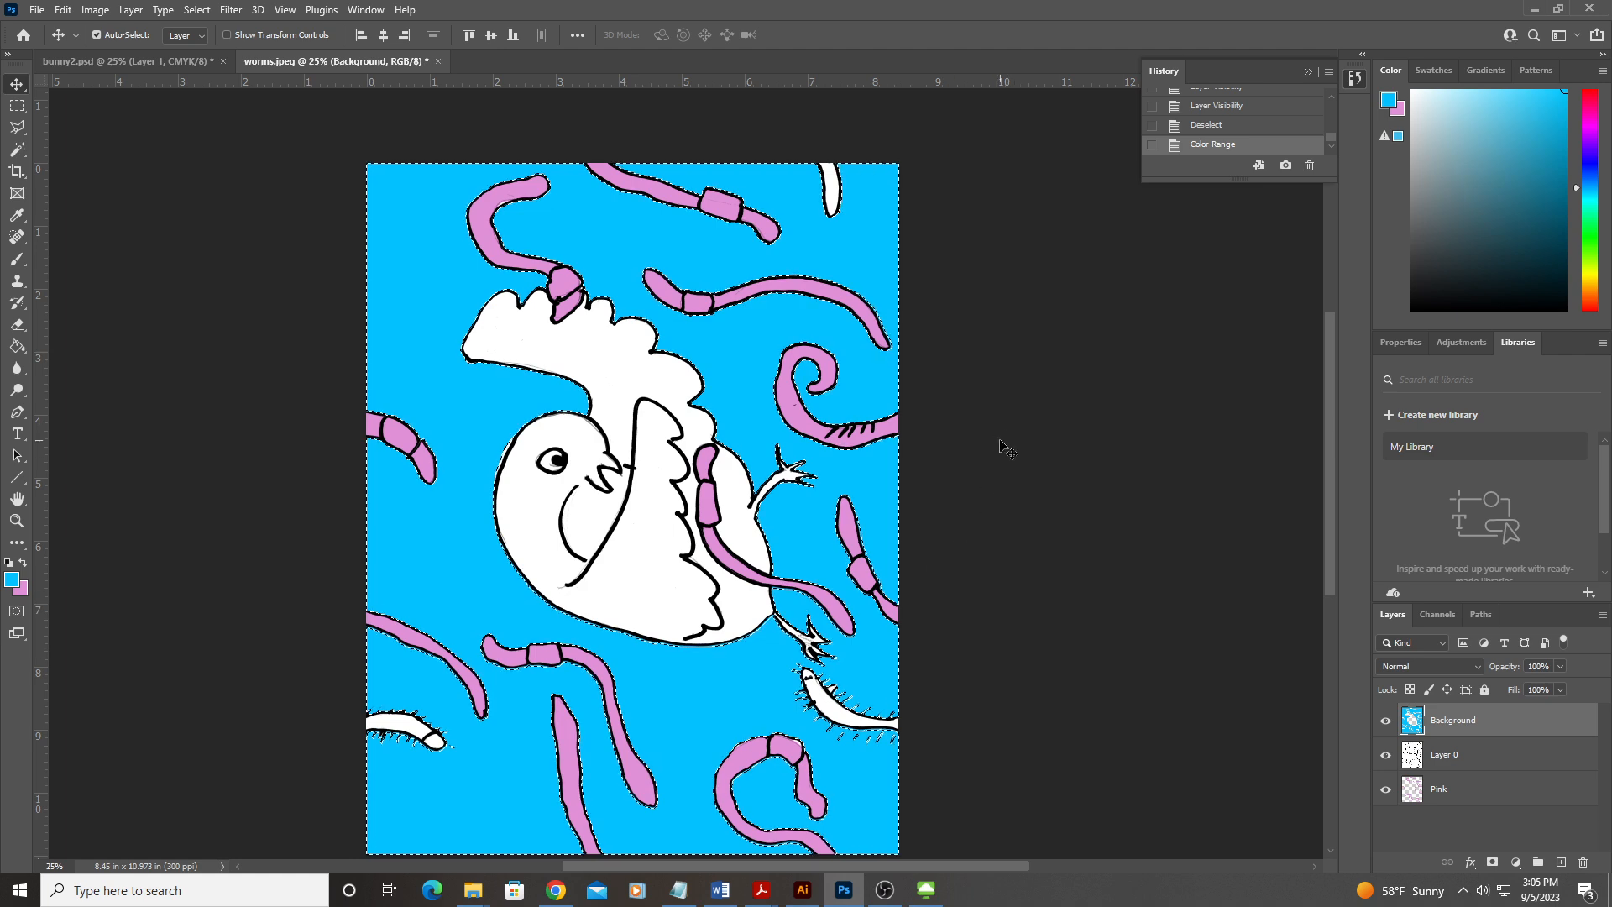
left_click(885, 890)
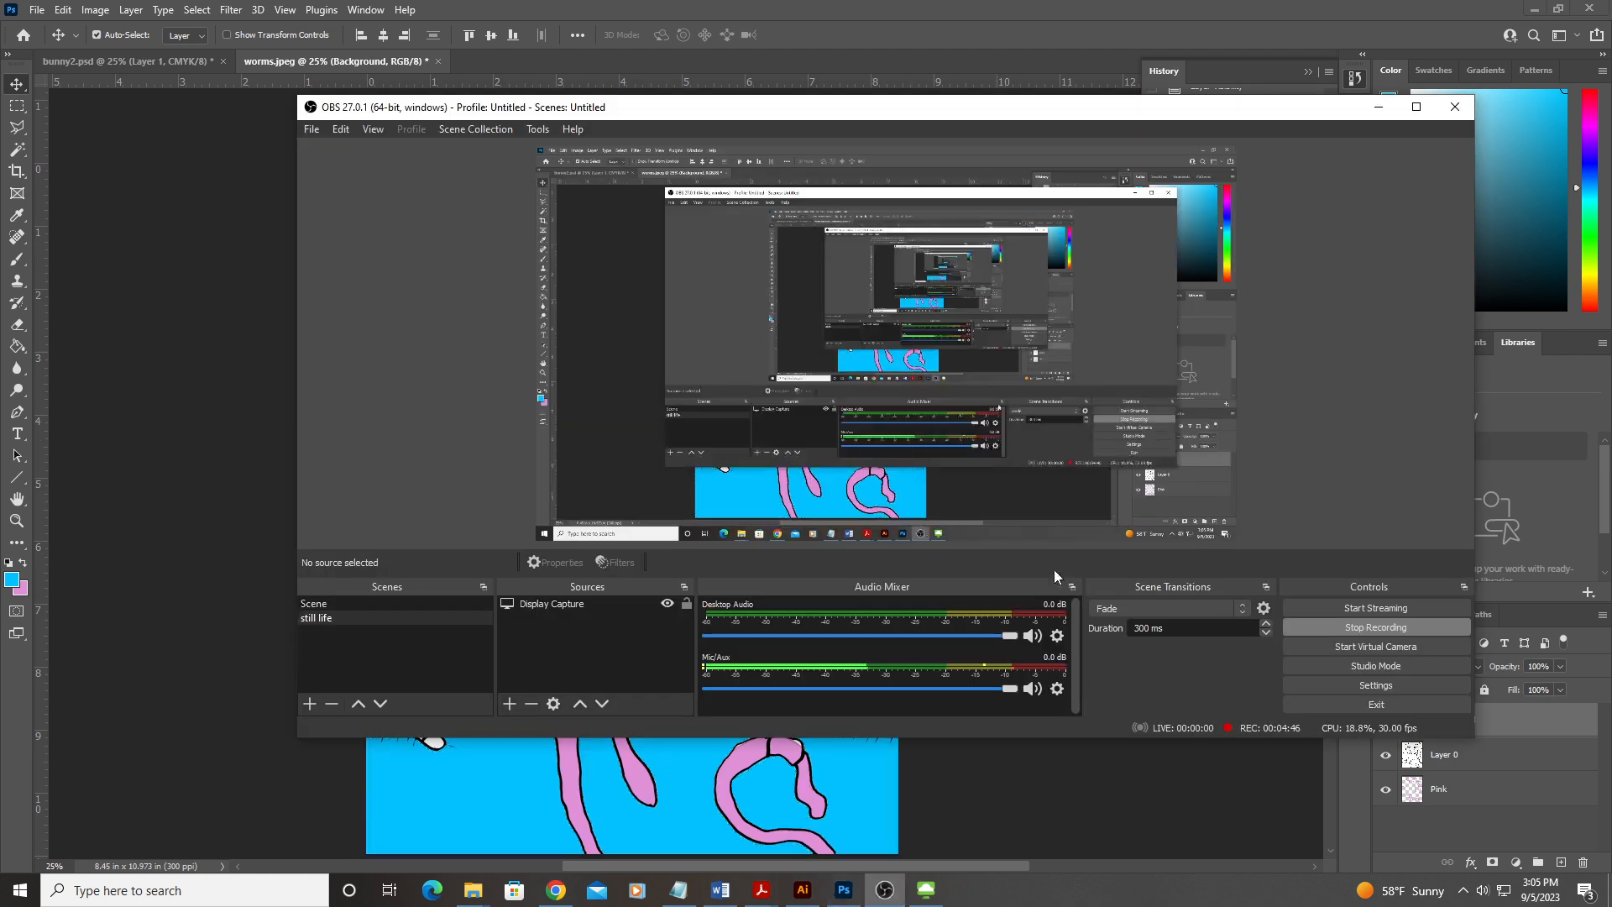